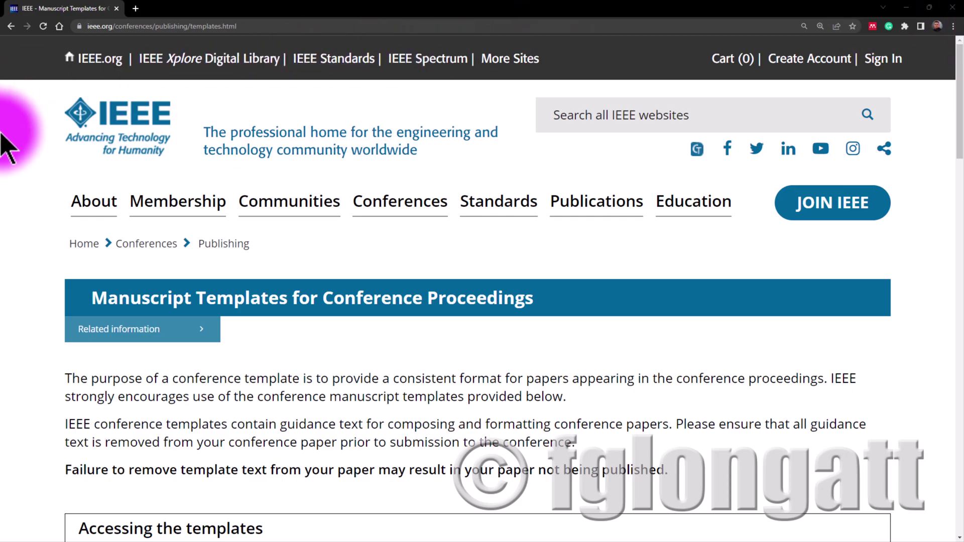
# Show the IEEE templates page address, then highlight the Microsoft Word heading and A4 'Updated Jan 2019' date.
pyautogui.click(291, 26)
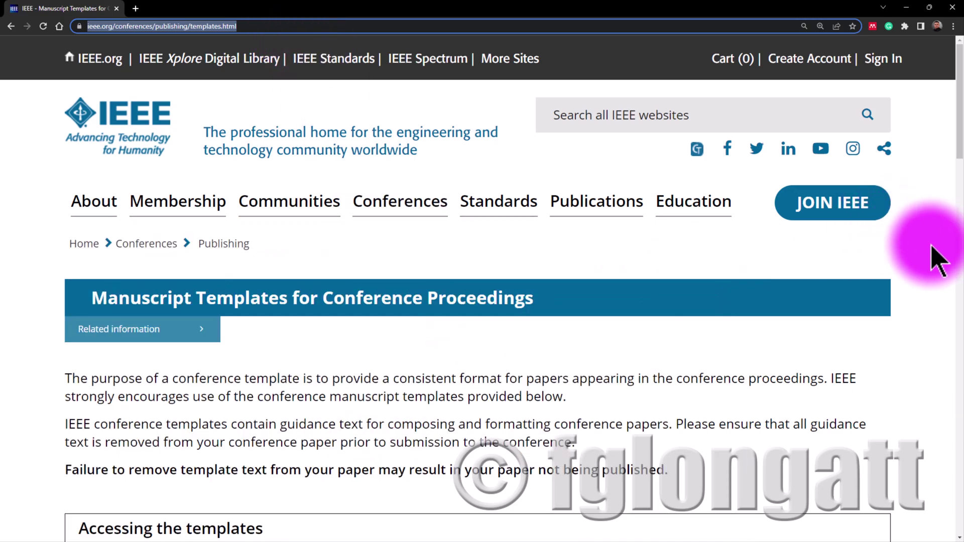
pyautogui.click(837, 311)
pyautogui.scroll(-5, 586, 366)
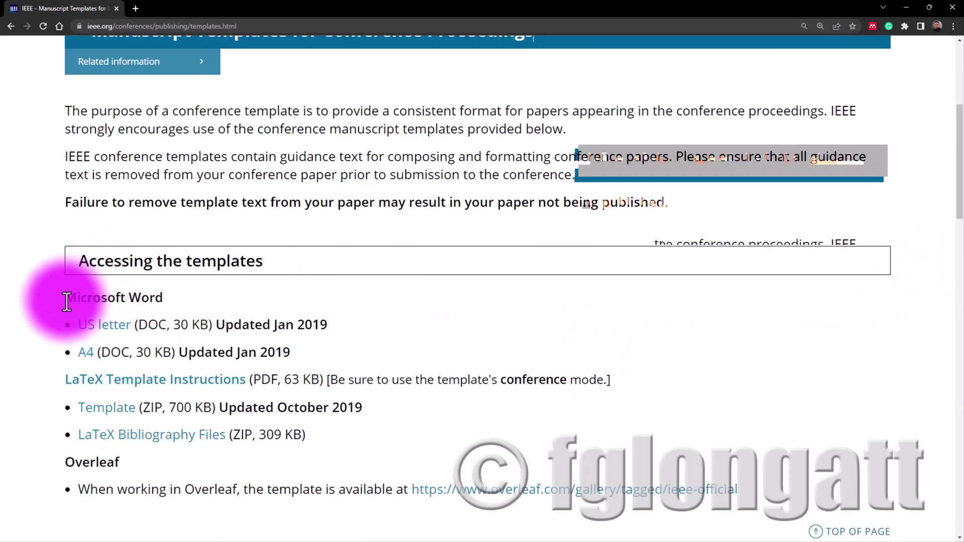
pyautogui.moveTo(65, 298); pyautogui.dragTo(172, 301)
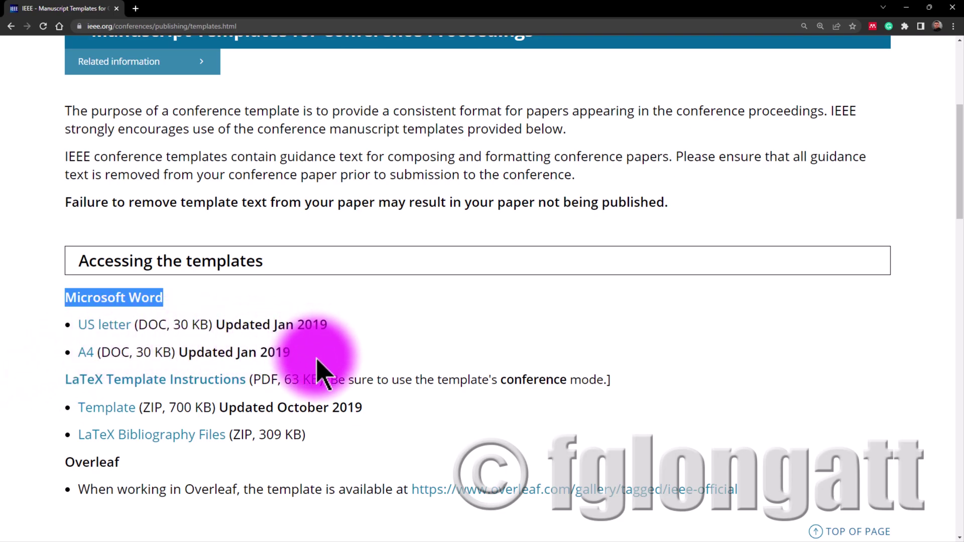
pyautogui.moveTo(318, 359); pyautogui.dragTo(179, 361)
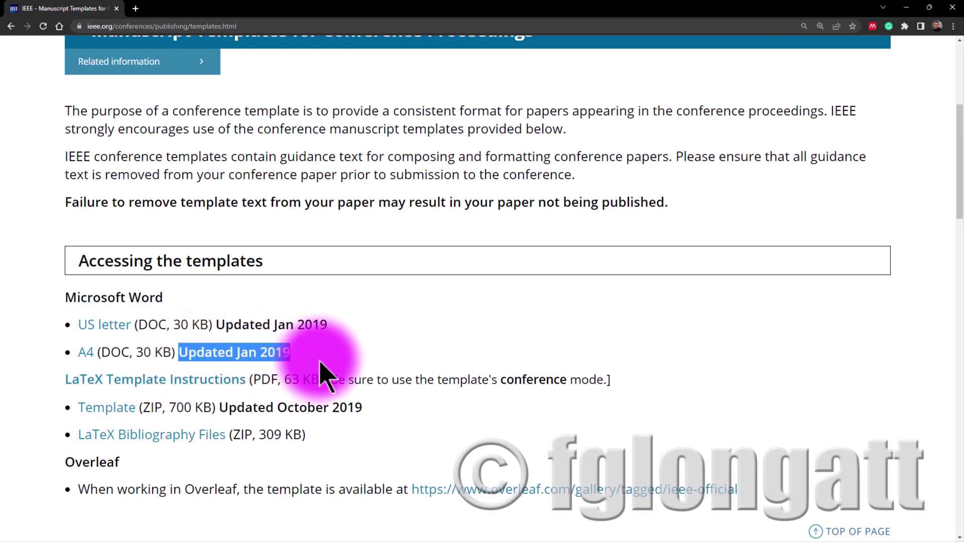
# Switch back to the Word template and briefly show, then close, the Styles pane.
pyautogui.click(910, 8)
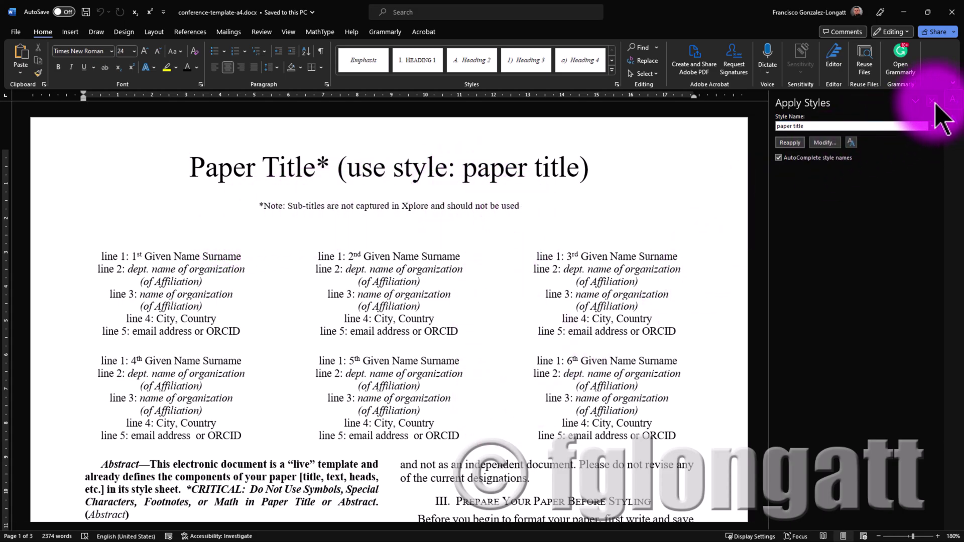
pyautogui.hotkey('ctrl', 'alt', 'shift', 's')
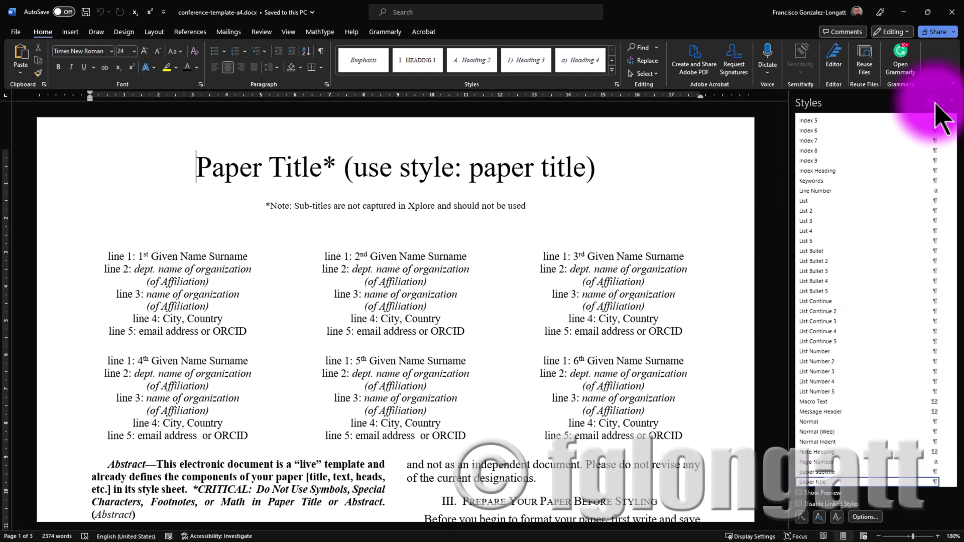
pyautogui.click(952, 101)
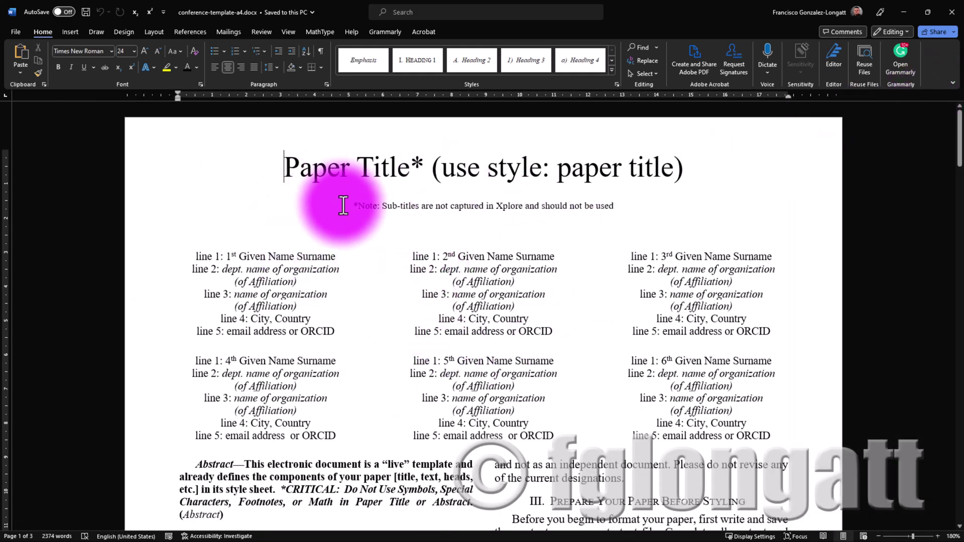
# Browse the template, select the Identify the Headings section, and return to the paper title.
pyautogui.scroll(-20, 398, 366)
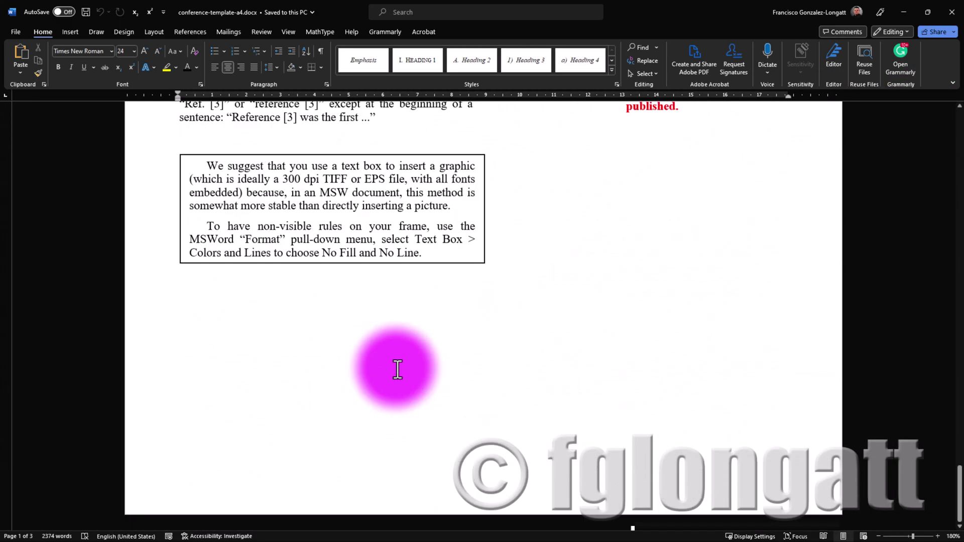
pyautogui.scroll(20, 398, 370)
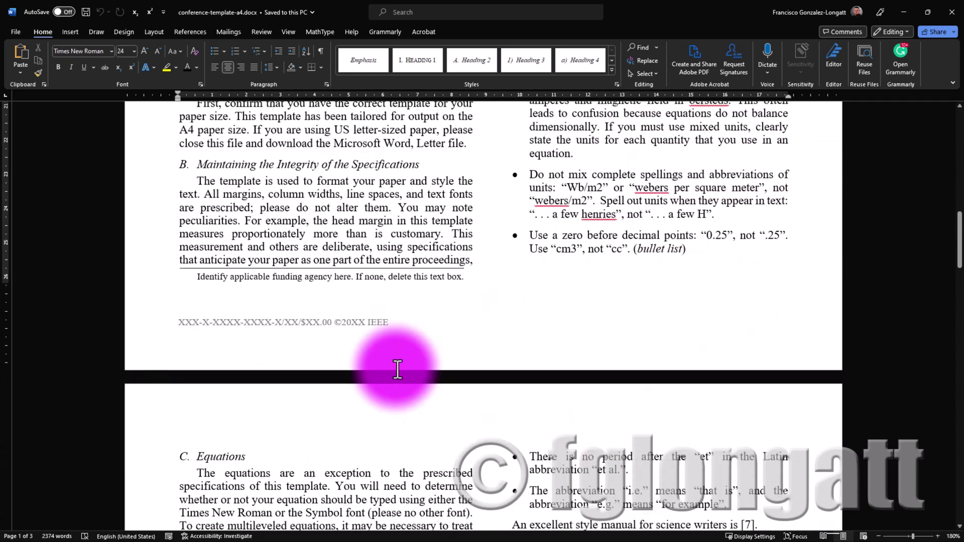
pyautogui.scroll(7, 398, 370)
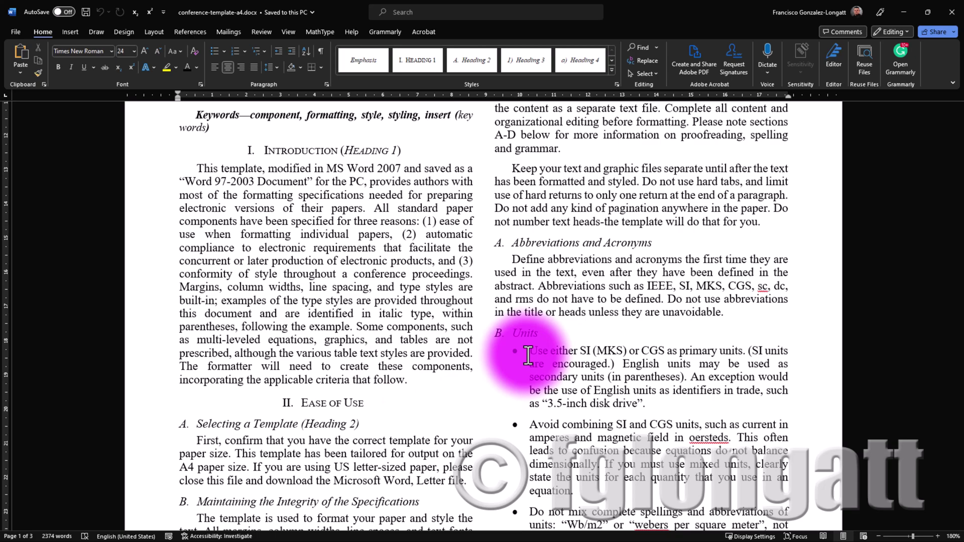
pyautogui.scroll(-3, 650, 364)
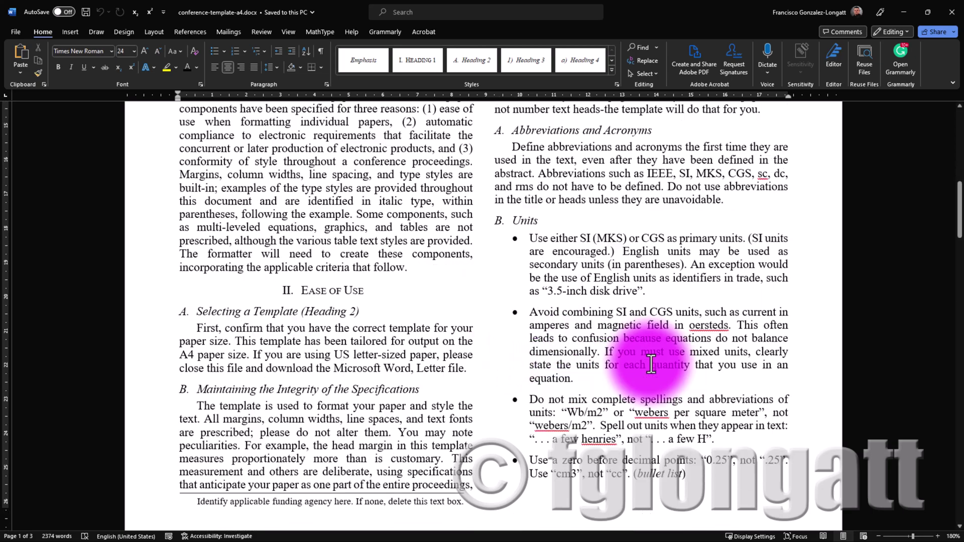
pyautogui.scroll(-10, 650, 365)
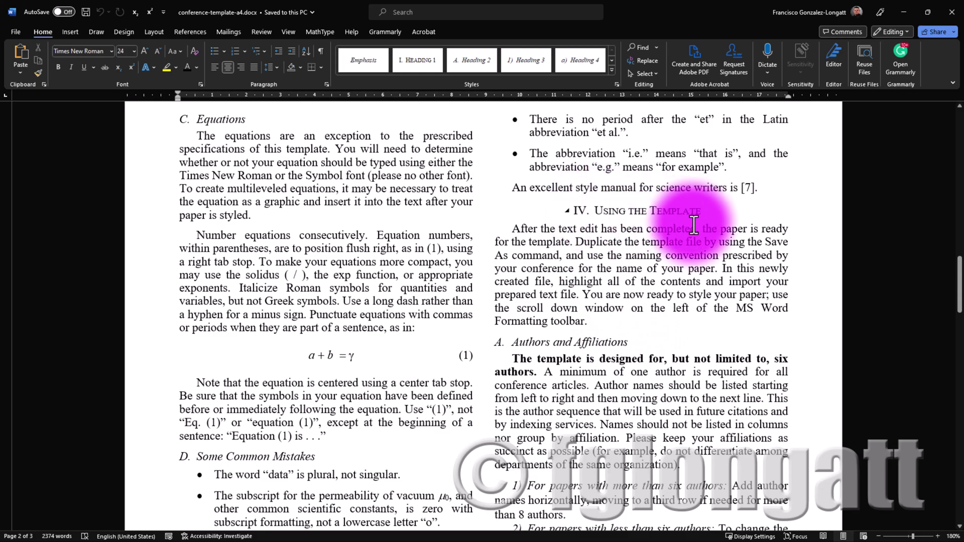
pyautogui.scroll(-13, 678, 346)
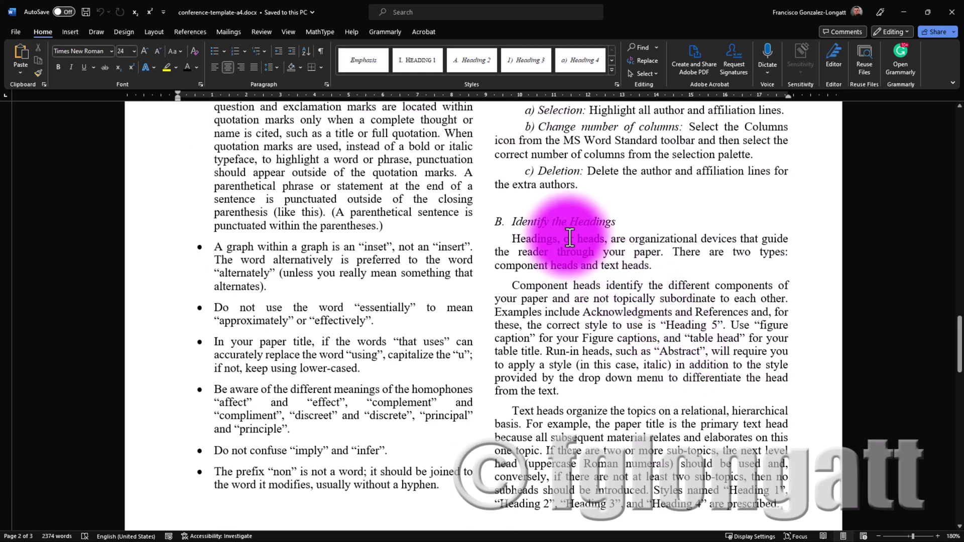
pyautogui.moveTo(487, 219); pyautogui.dragTo(786, 505)
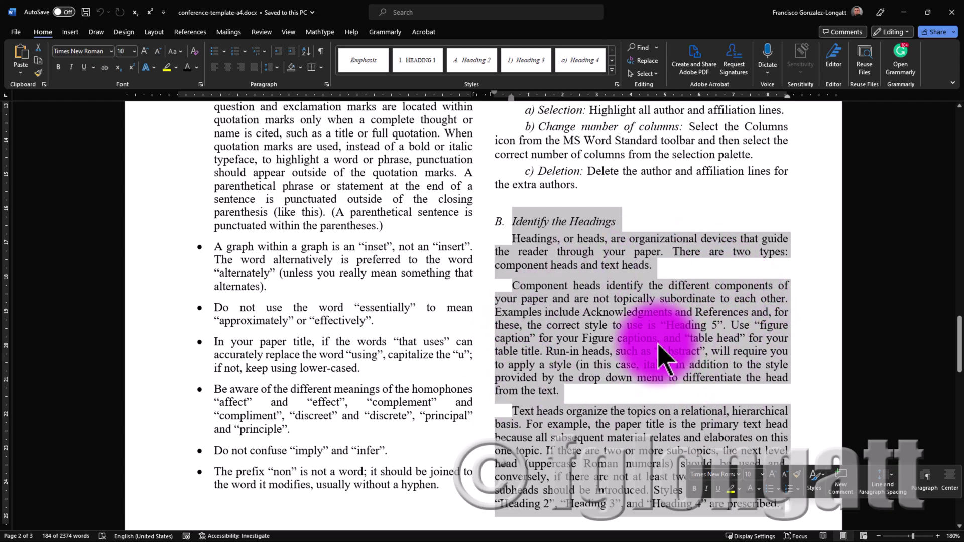
pyautogui.scroll(20, 733, 361)
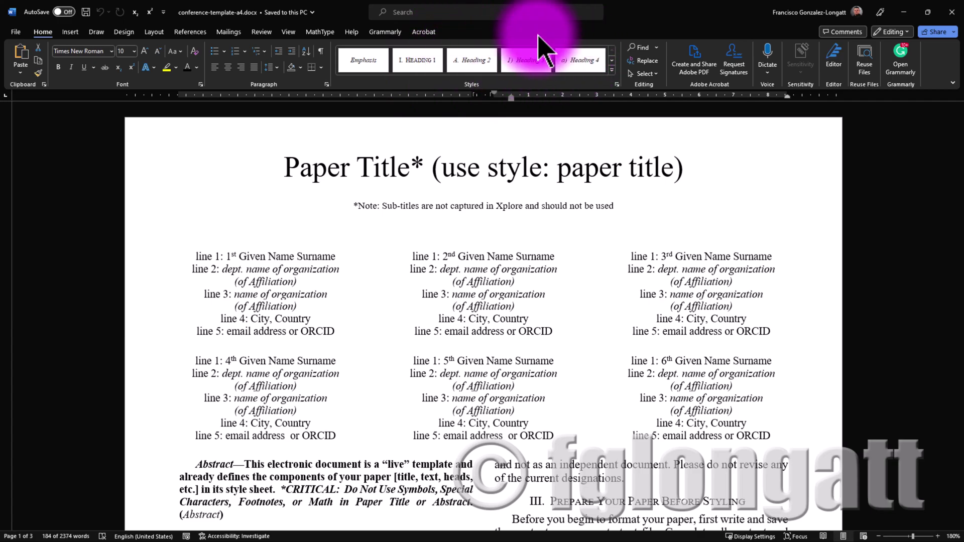
# Expand the Home tab's quick-style gallery, close it, and expand it once more.
pyautogui.click(612, 71)
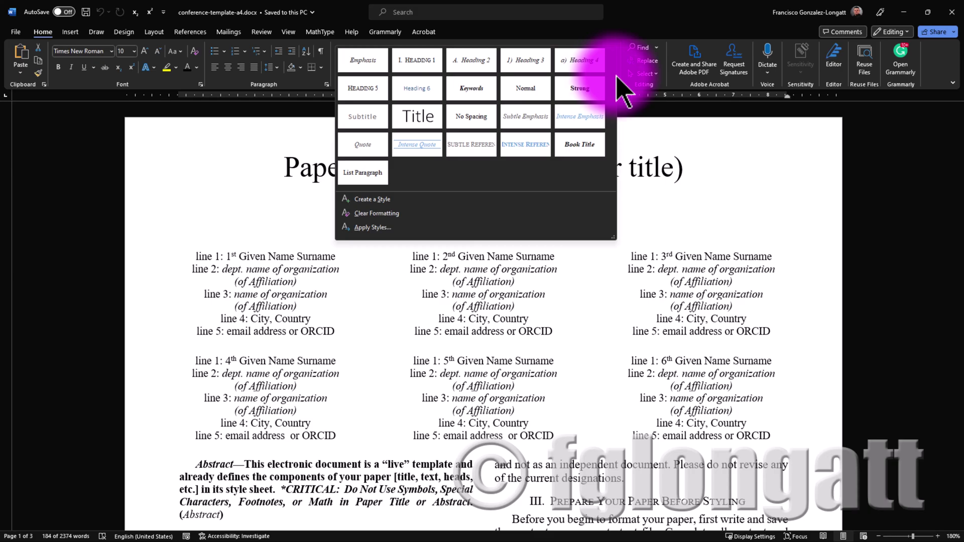
pyautogui.click(629, 32)
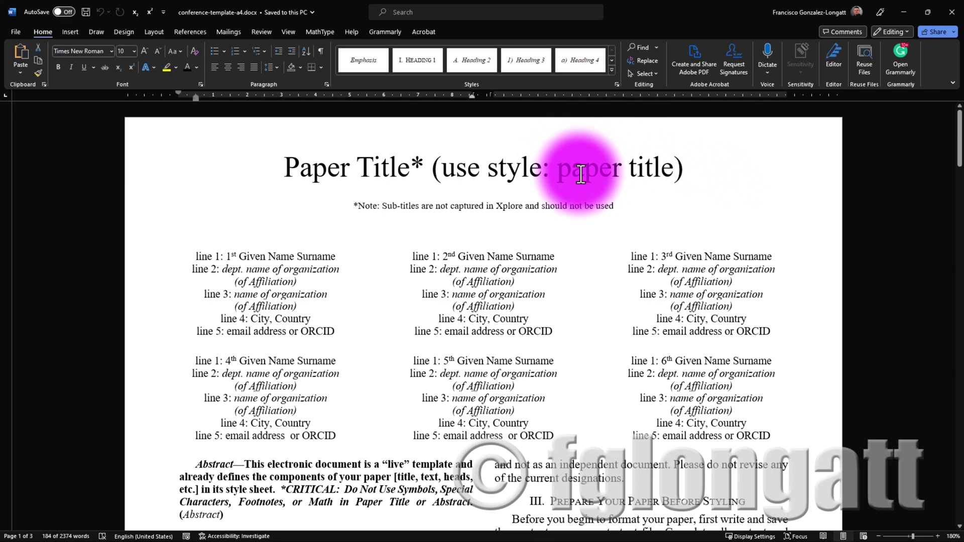
pyautogui.click(612, 69)
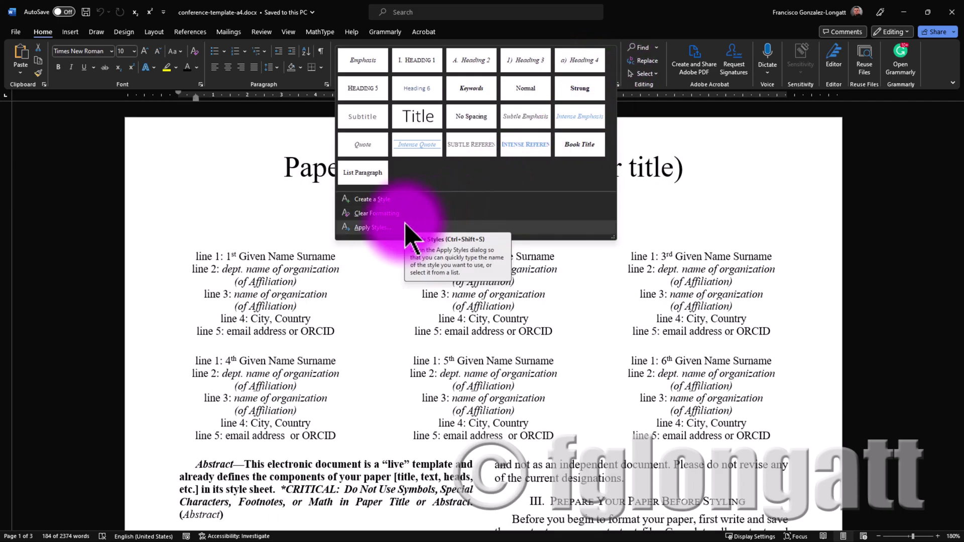
# Open Apply Styles and confirm the title paragraph uses the 'paper title' style.
pyautogui.click(407, 226)
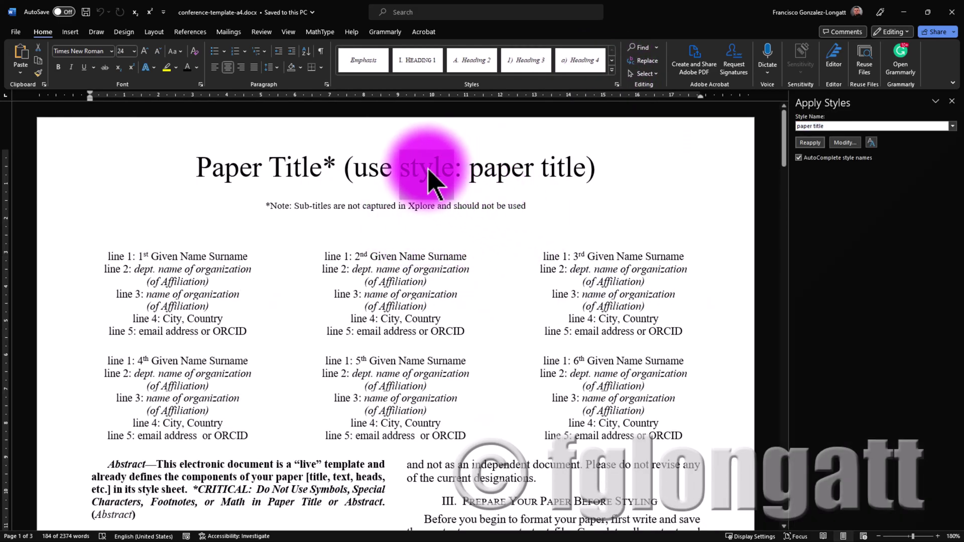
pyautogui.tripleClick(556, 187)
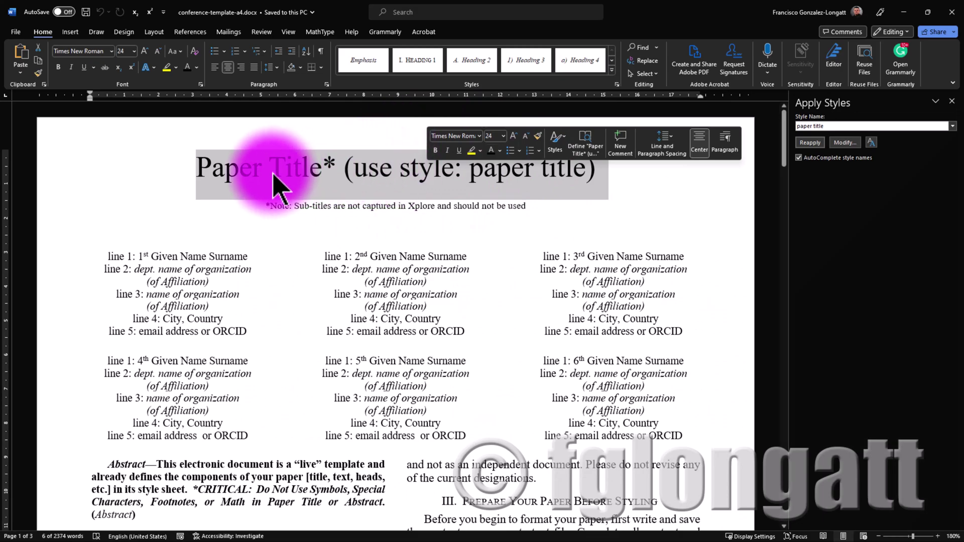
pyautogui.click(814, 126)
pyautogui.press('Return')
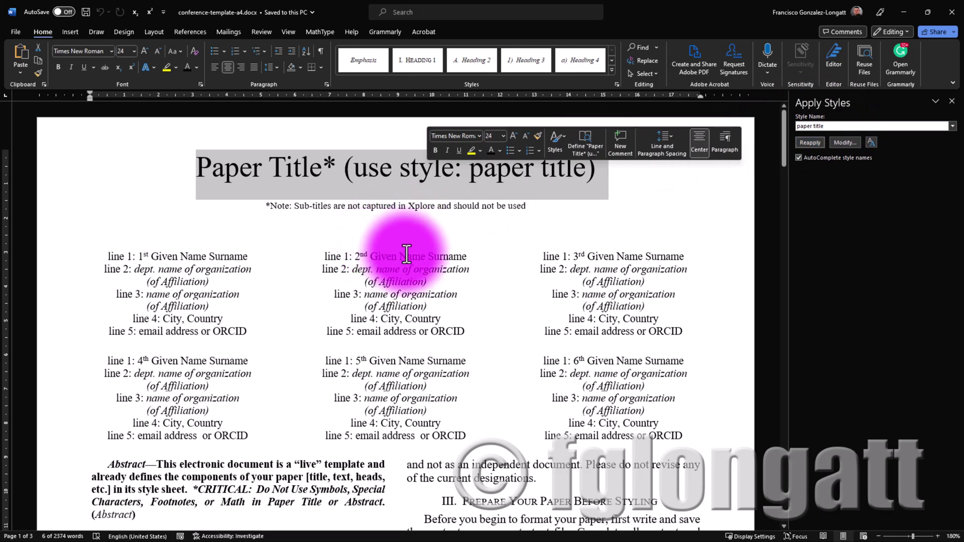
# Reselect the entire paper title text.
pyautogui.click(226, 168)
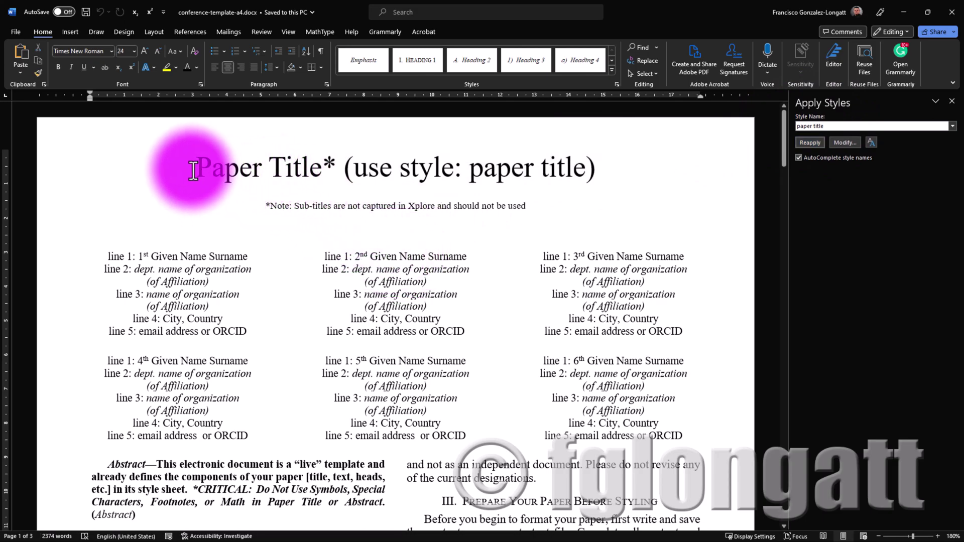
pyautogui.moveTo(193, 171); pyautogui.dragTo(586, 168)
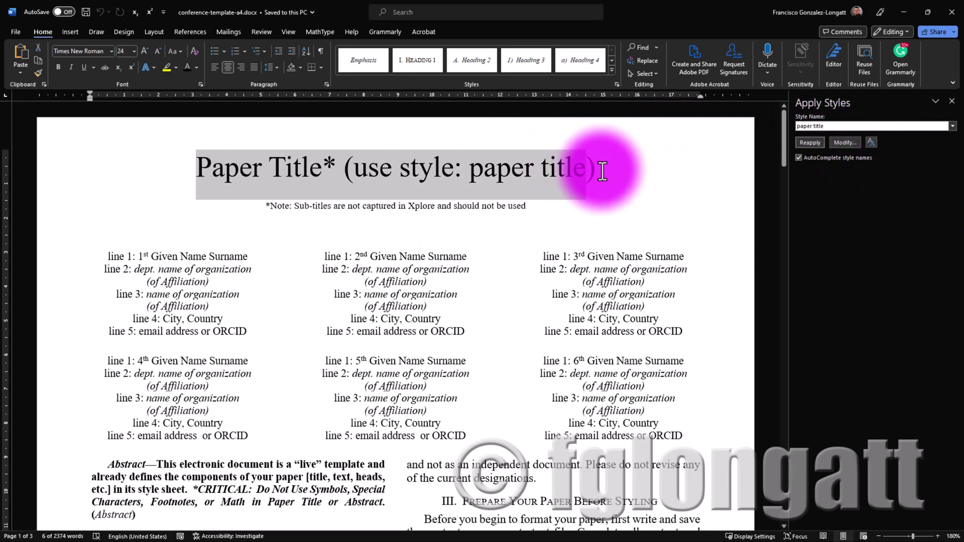
pyautogui.moveTo(602, 171); pyautogui.dragTo(214, 172)
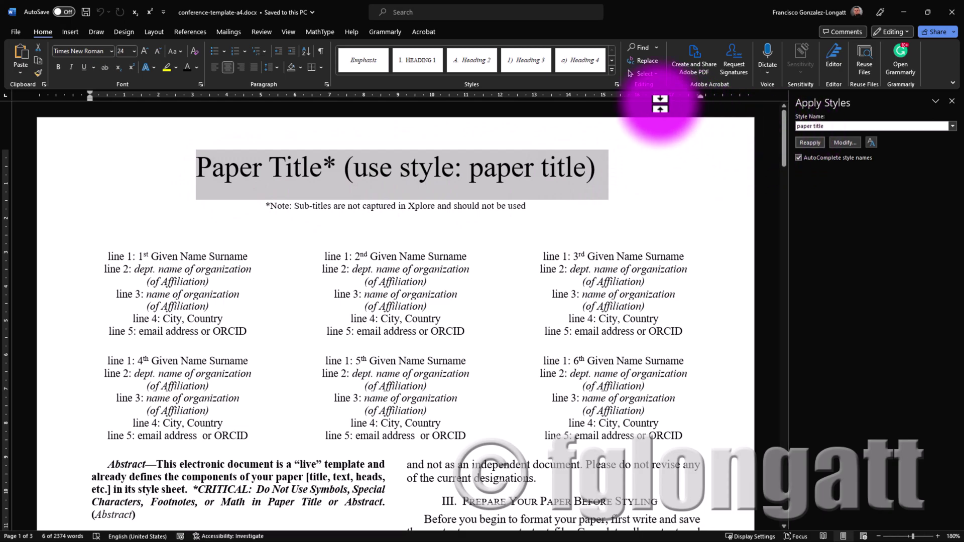
# Set the title to Normal, grow it to 22 pt, then reapply the 'paper title' style.
pyautogui.click(612, 71)
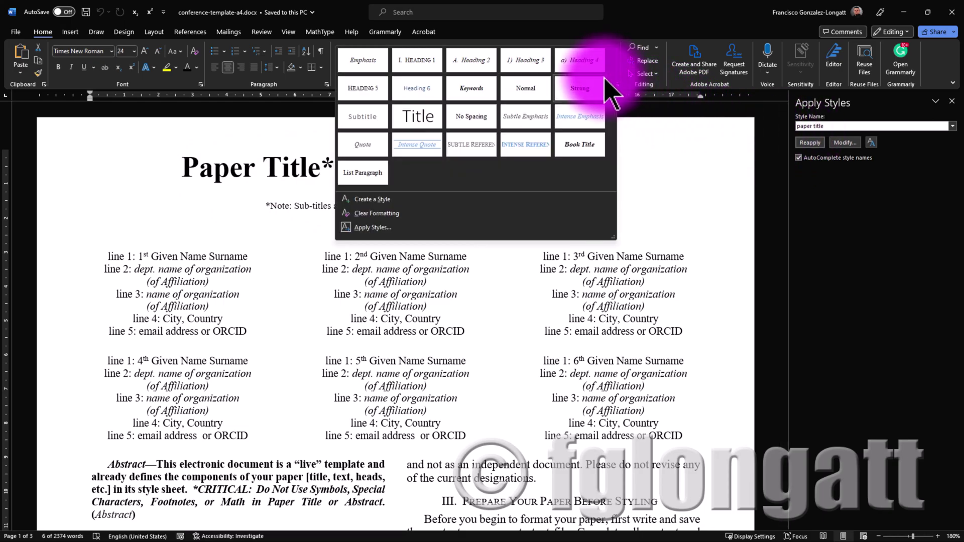
pyautogui.click(535, 91)
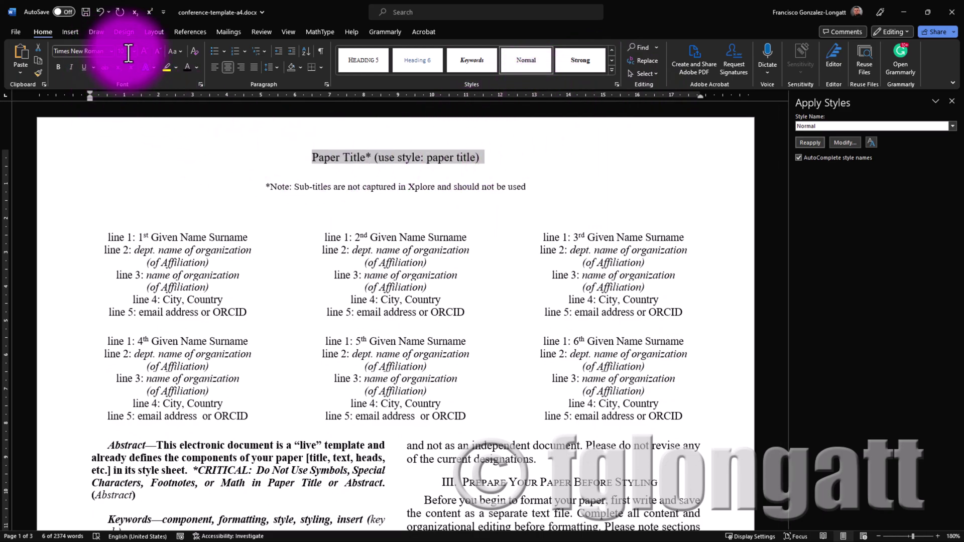
pyautogui.click(145, 51)
pyautogui.click(145, 50)
pyautogui.click(146, 51)
pyautogui.click(145, 51)
pyautogui.click(146, 50)
pyautogui.click(146, 50)
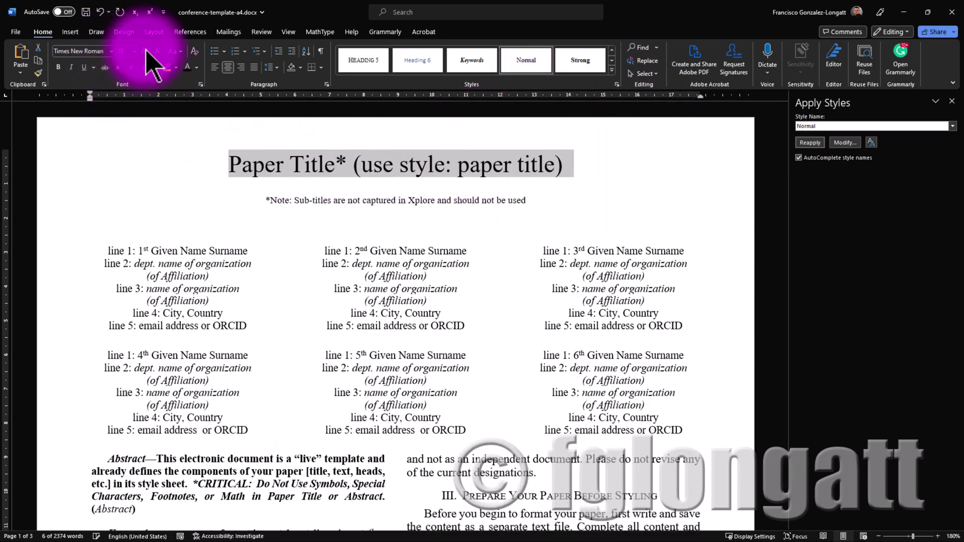
pyautogui.click(146, 51)
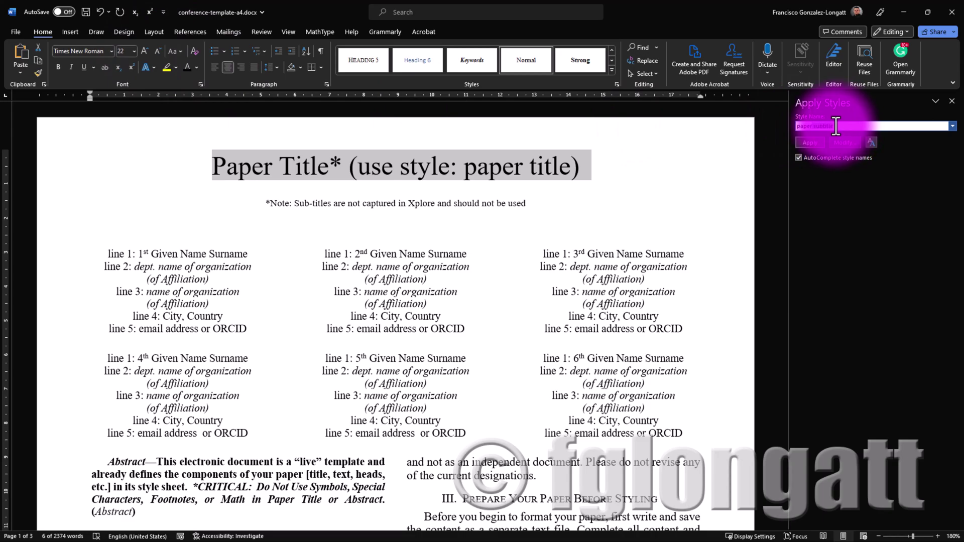
pyautogui.press('Return')
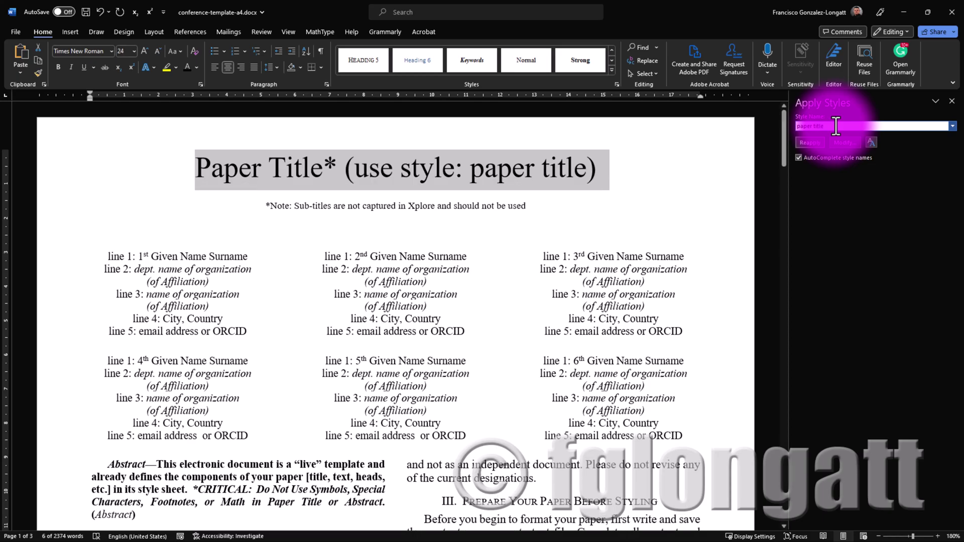
# Check the styles of the sub-title note line and the first author block (Author).
pyautogui.click(297, 201)
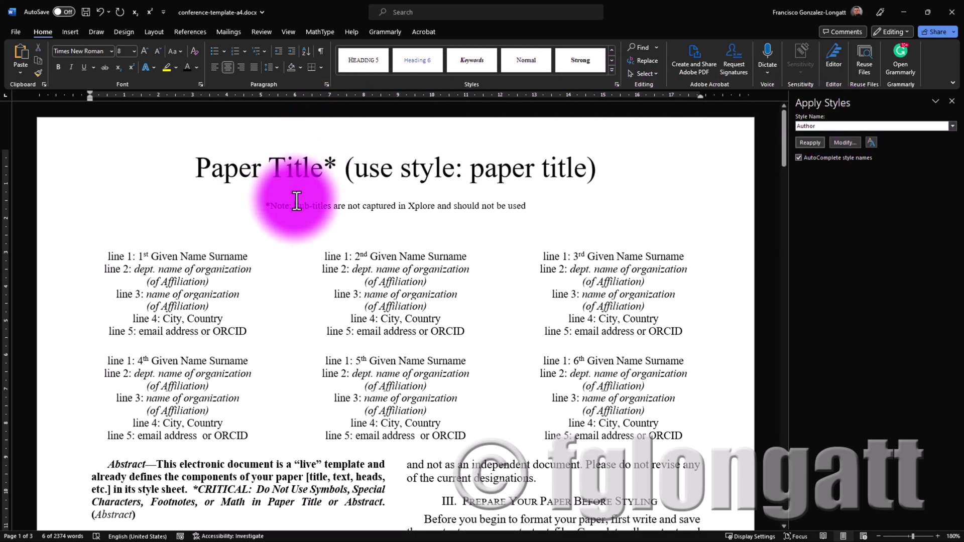
pyautogui.moveTo(110, 257); pyautogui.dragTo(256, 332)
pyautogui.click(808, 128)
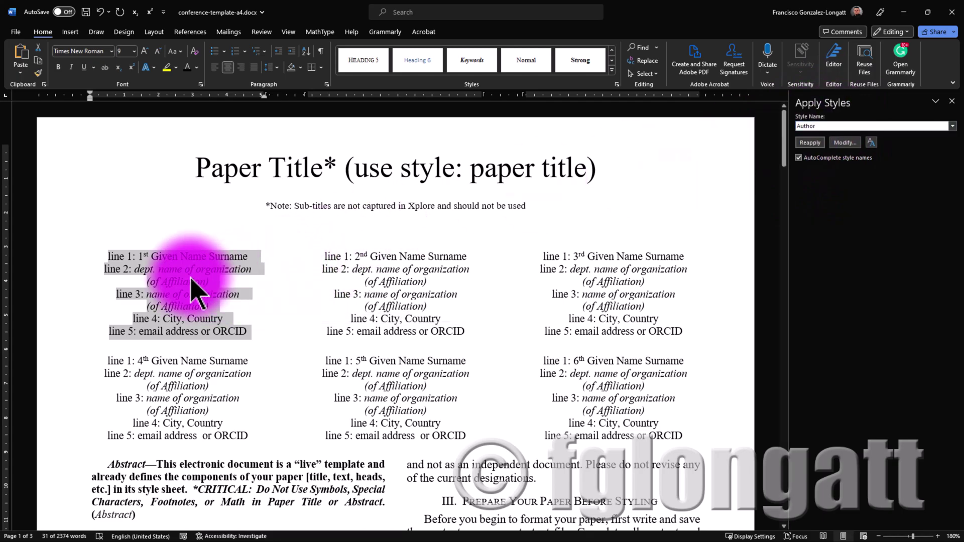
pyautogui.click(176, 271)
pyautogui.moveTo(113, 257); pyautogui.dragTo(246, 333)
# Select the abstract and introduction paragraph to reveal their Abstract and Body Text styles.
pyautogui.scroll(-5, 226, 329)
pyautogui.moveTo(157, 240); pyautogui.dragTo(385, 277)
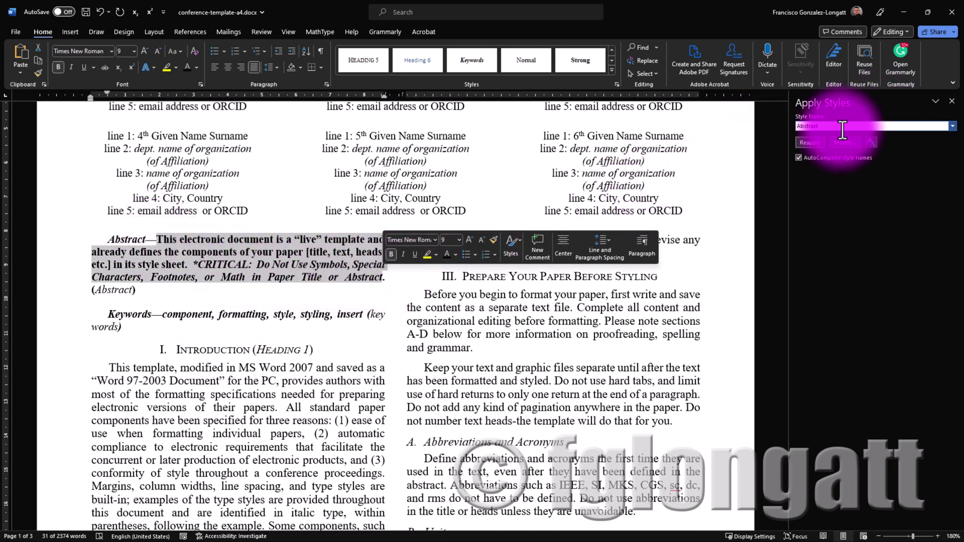
pyautogui.scroll(-5, 254, 342)
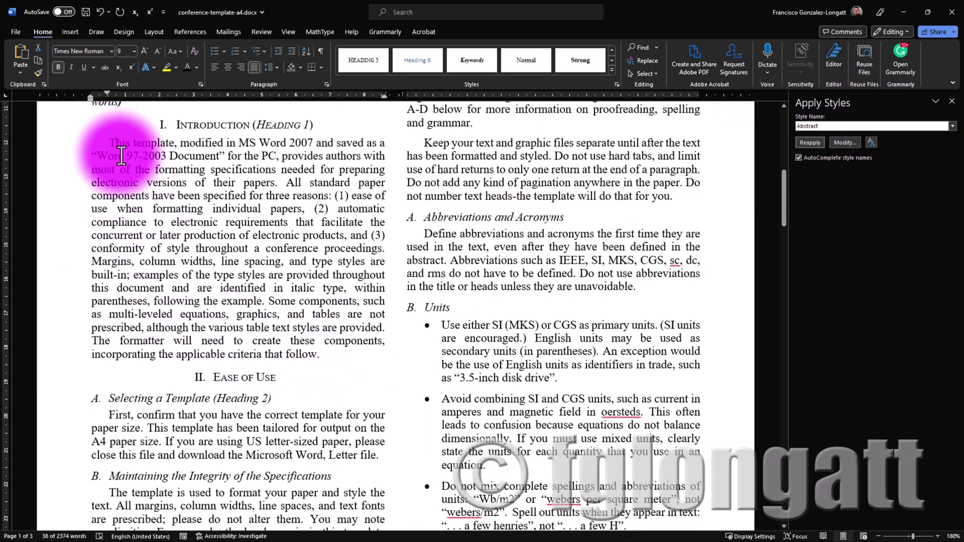
pyautogui.moveTo(108, 144); pyautogui.dragTo(343, 355)
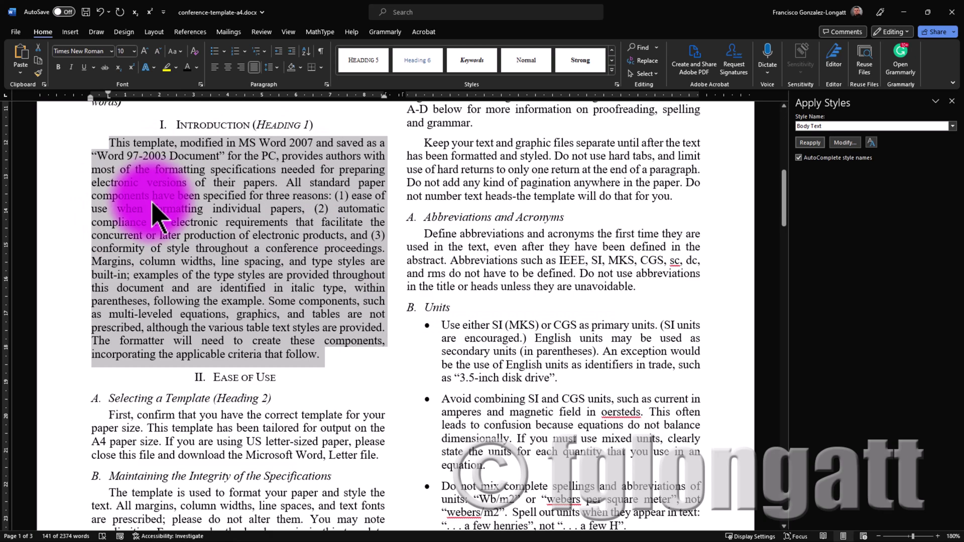
# Add a Normal-style test line 'hjbvhhjkghkggj' directly below the Introduction heading.
pyautogui.click(483, 261)
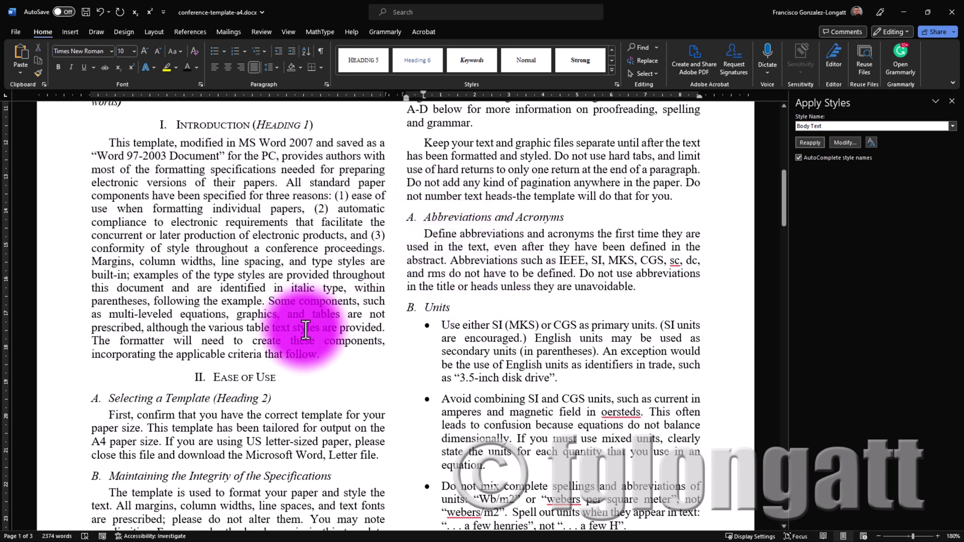
pyautogui.click(319, 126)
pyautogui.press('Return')
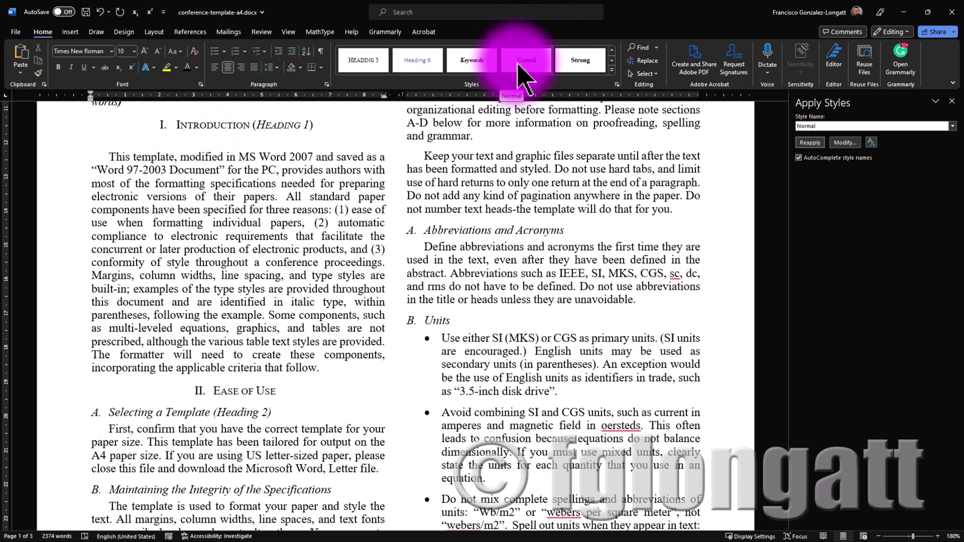
pyautogui.click(522, 75)
pyautogui.write('hjbvhhjkghkggj')
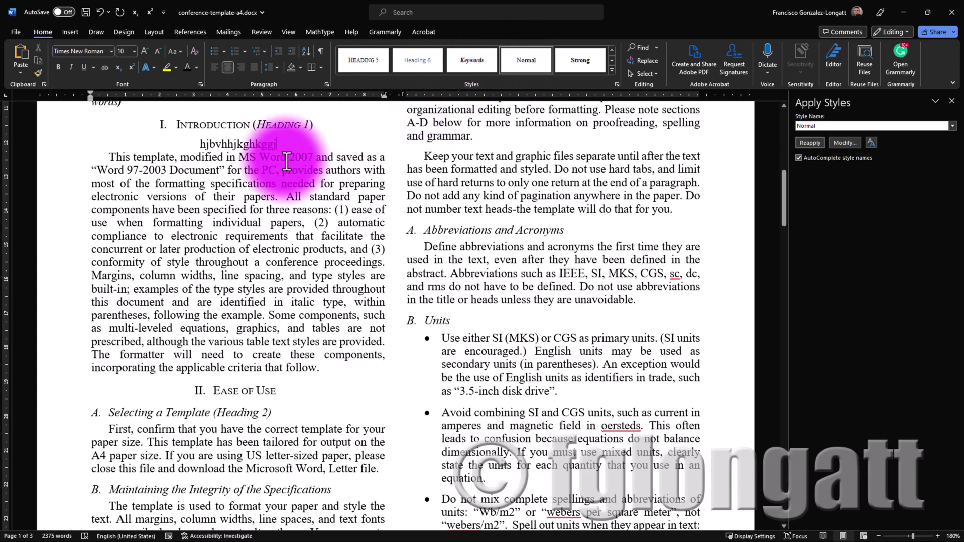
# Try left, right and then centre alignment on the test line.
pyautogui.doubleClick(232, 144)
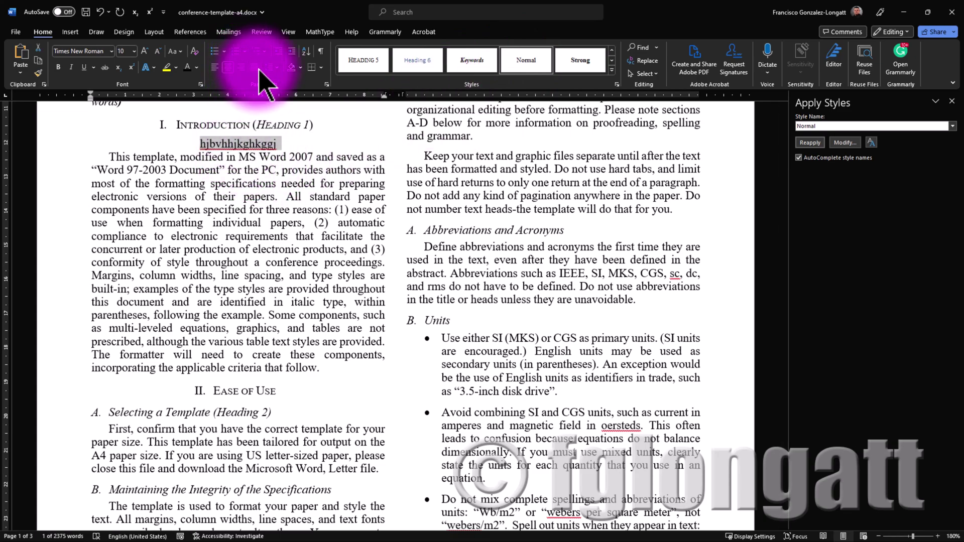
pyautogui.hotkey('ctrl', 'l')
pyautogui.hotkey('ctrl', 'r')
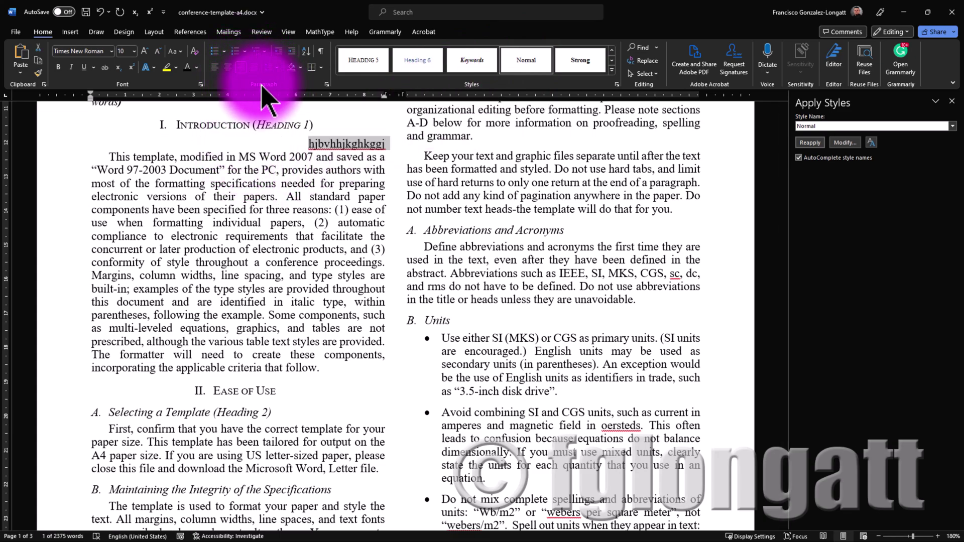
pyautogui.hotkey('ctrl', 'e')
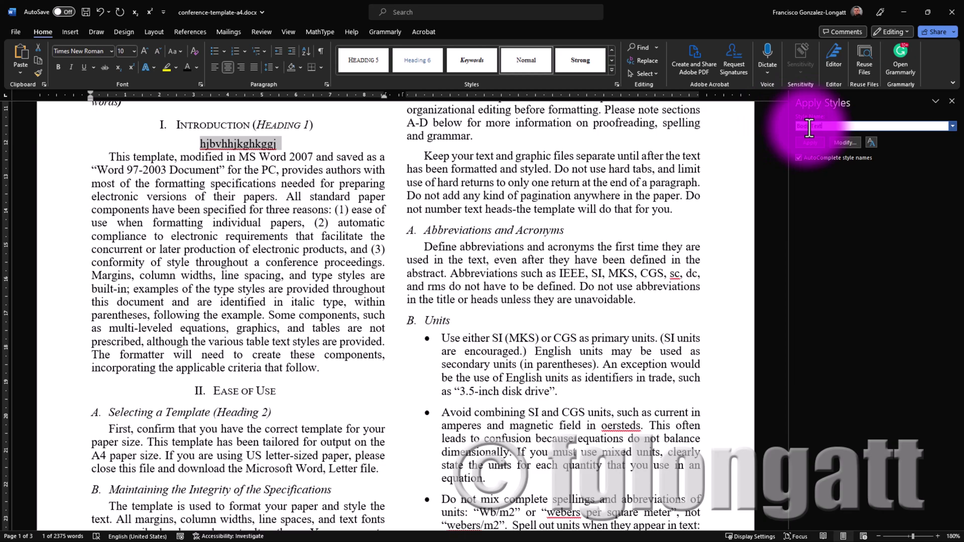
# Apply Body Text to the 'hjbvhhjkghkggj' test line, then delete the line.
pyautogui.press('Return')
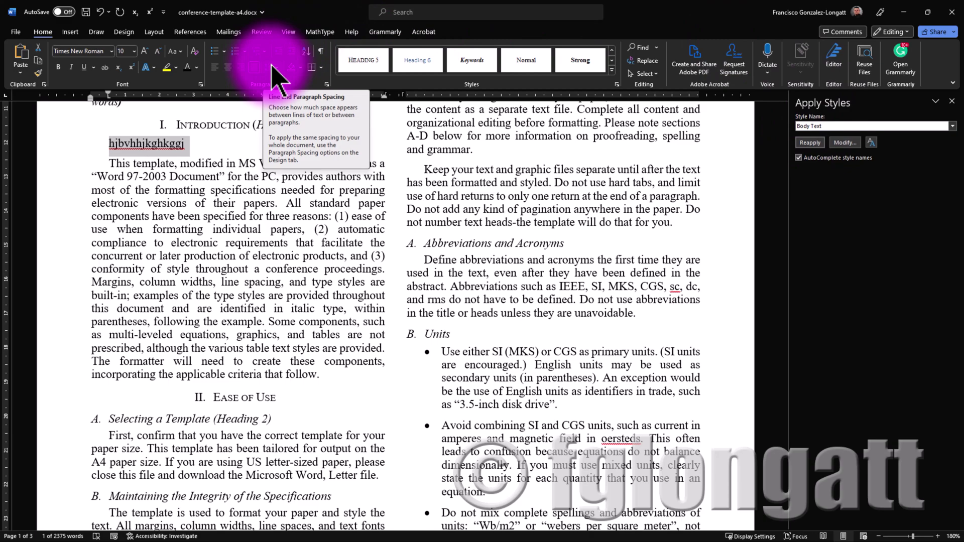
pyautogui.click(232, 183)
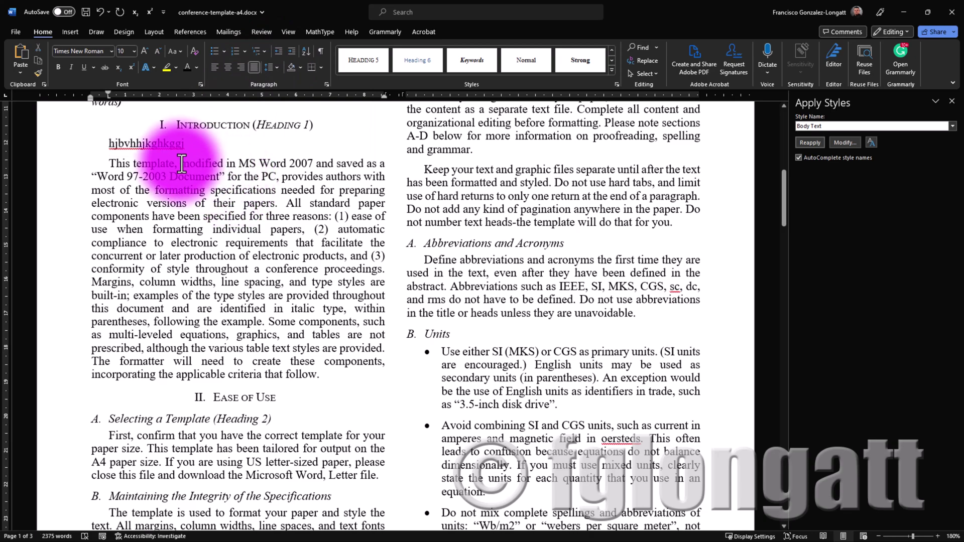
pyautogui.moveTo(188, 148); pyautogui.dragTo(109, 147)
pyautogui.press('Delete')
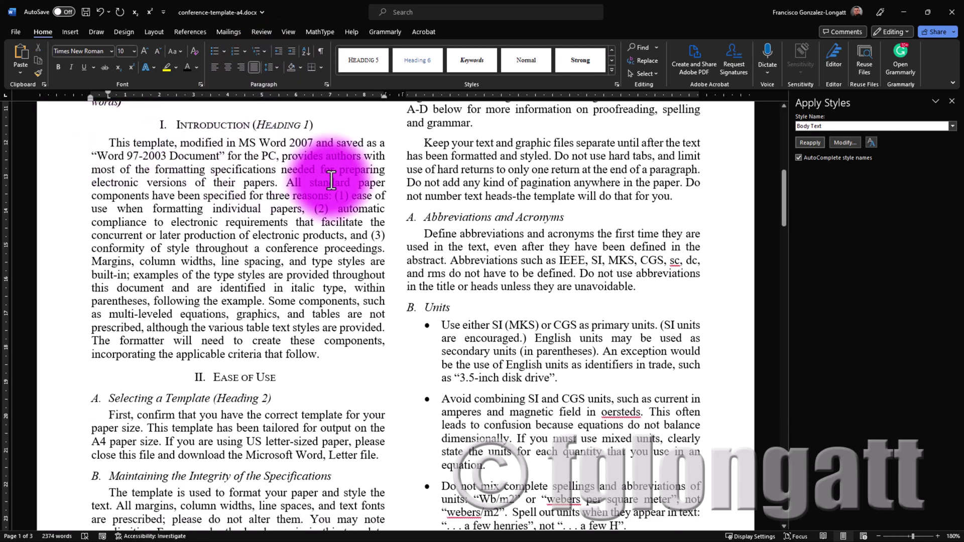
pyautogui.doubleClick(237, 124)
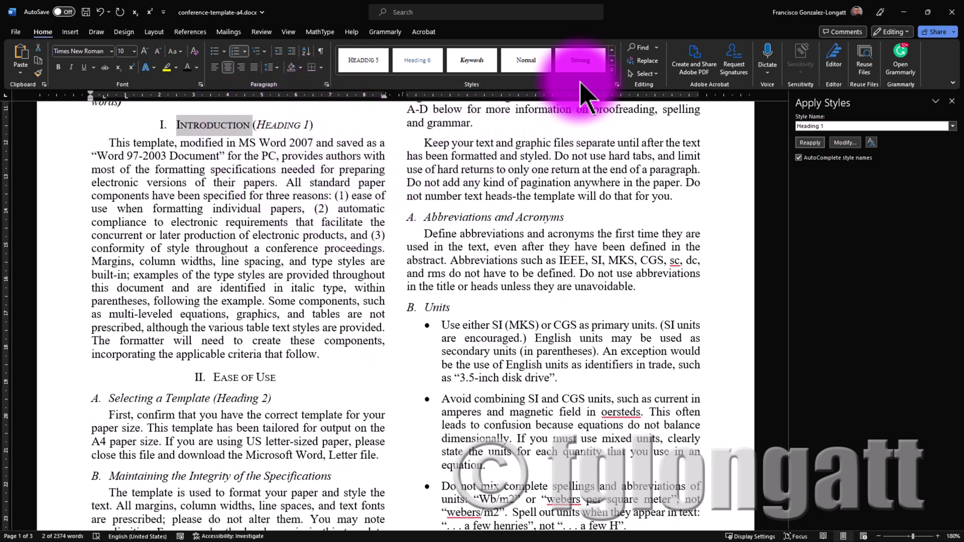
pyautogui.click(845, 127)
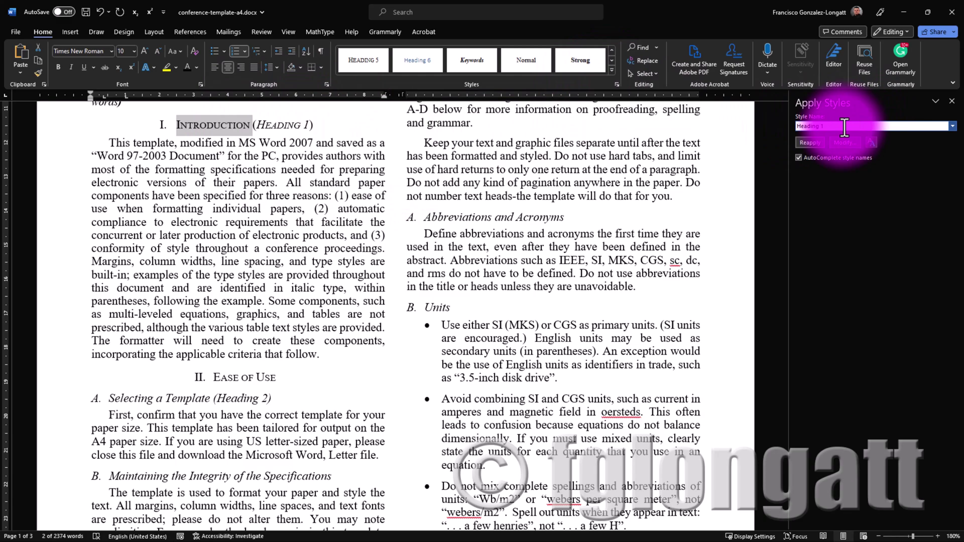
pyautogui.doubleClick(476, 218)
pyautogui.click(476, 218)
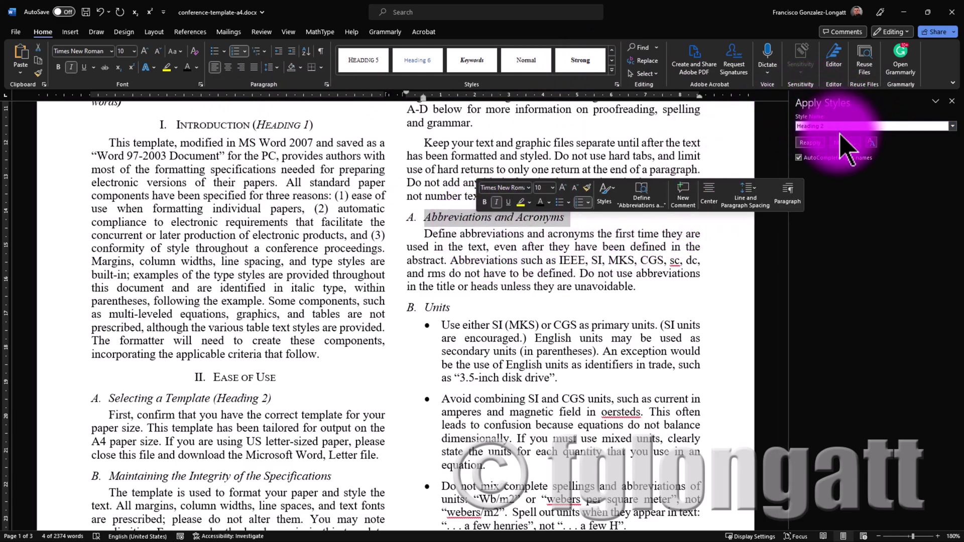
pyautogui.scroll(-10, 458, 361)
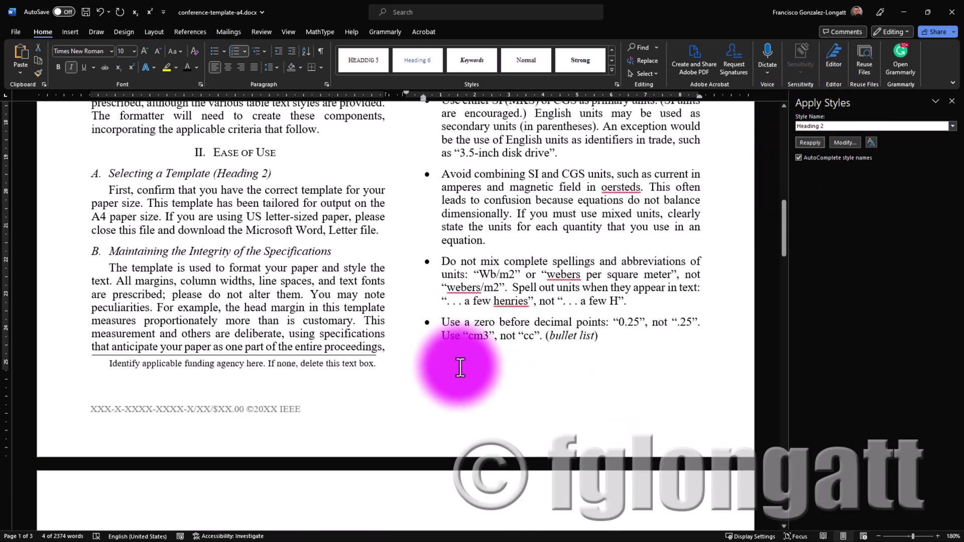
pyautogui.scroll(-7, 458, 360)
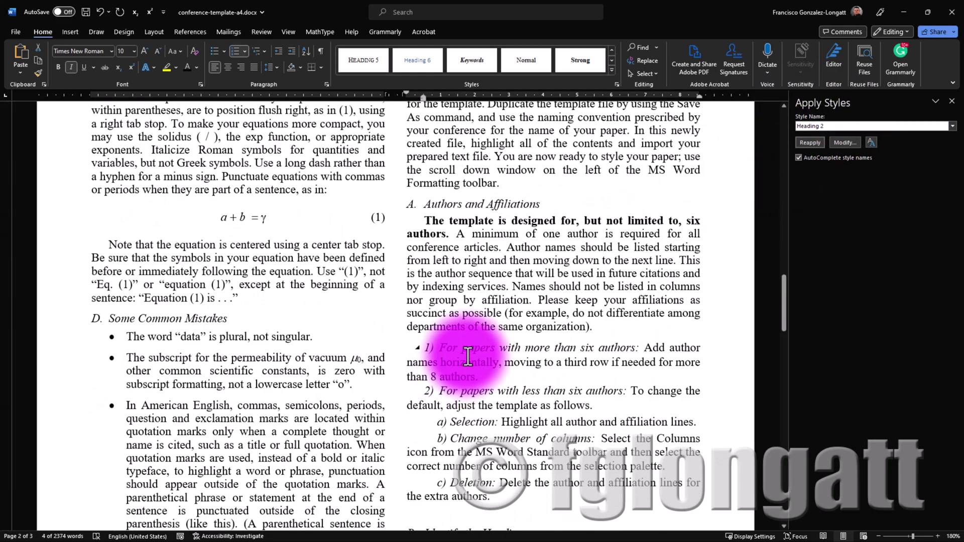
pyautogui.scroll(7, 462, 359)
pyautogui.scroll(-4, 465, 401)
pyautogui.scroll(15, 482, 352)
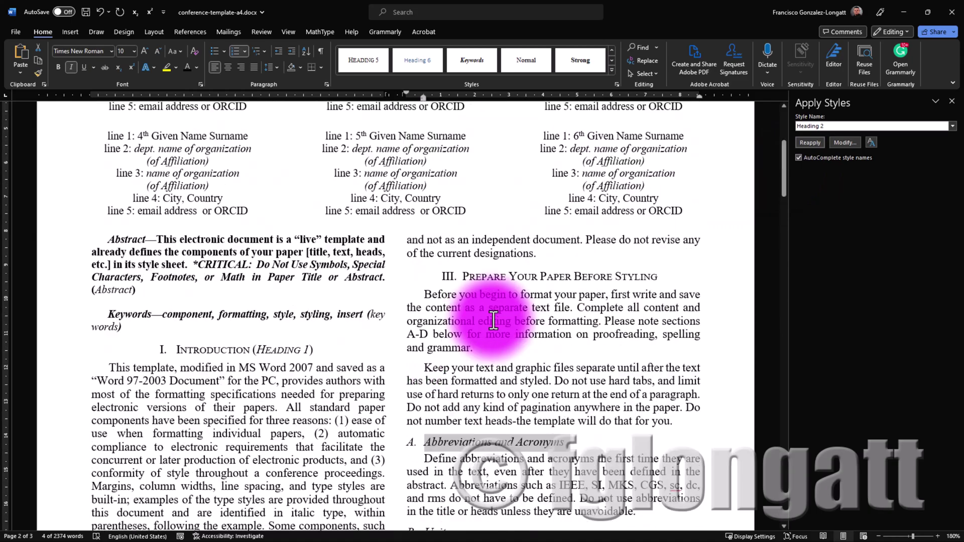
pyautogui.scroll(-10, 495, 318)
pyautogui.scroll(6, 495, 318)
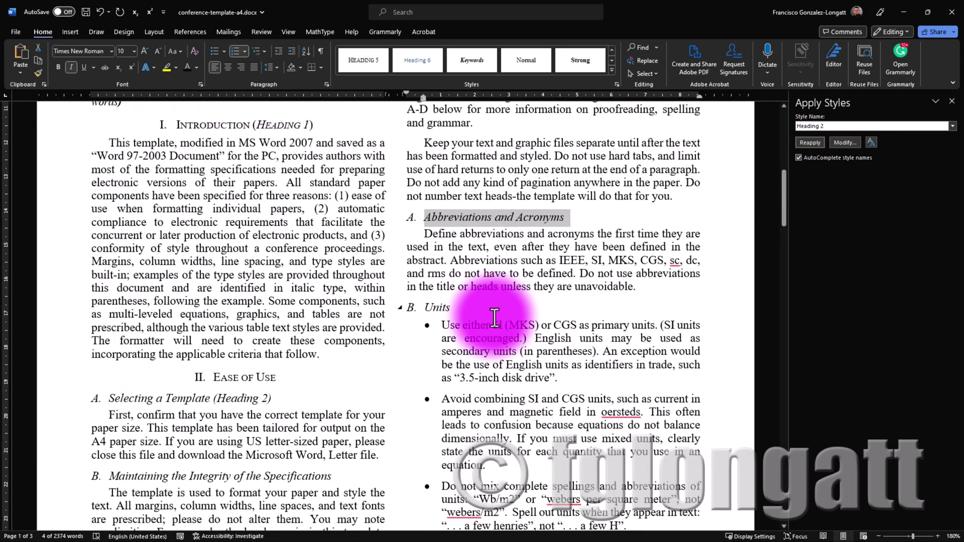
pyautogui.scroll(-15, 495, 318)
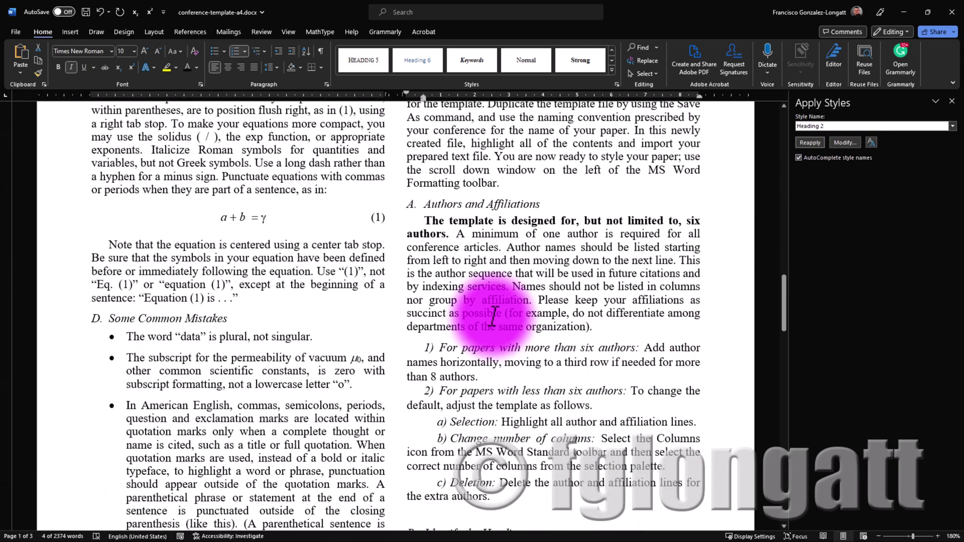
pyautogui.scroll(-10, 495, 318)
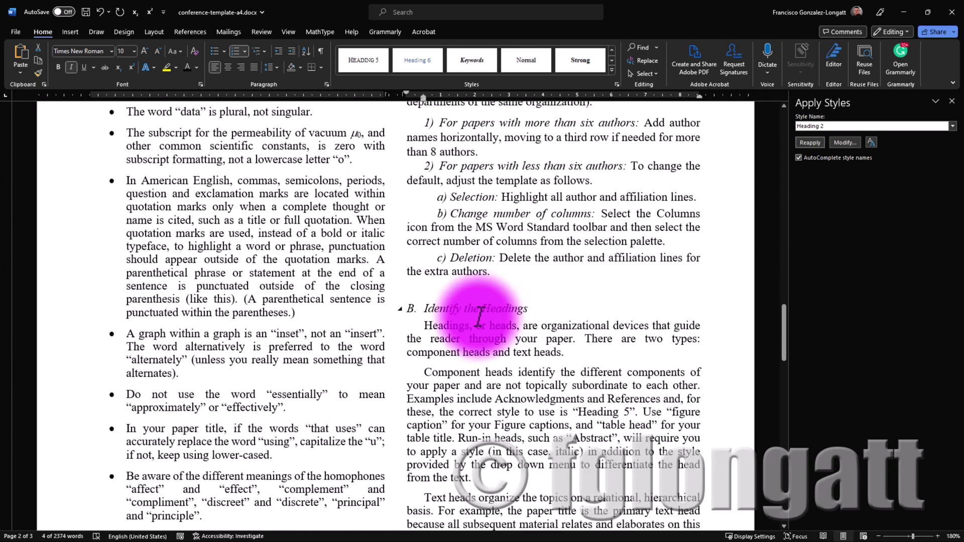
pyautogui.scroll(-3, 480, 318)
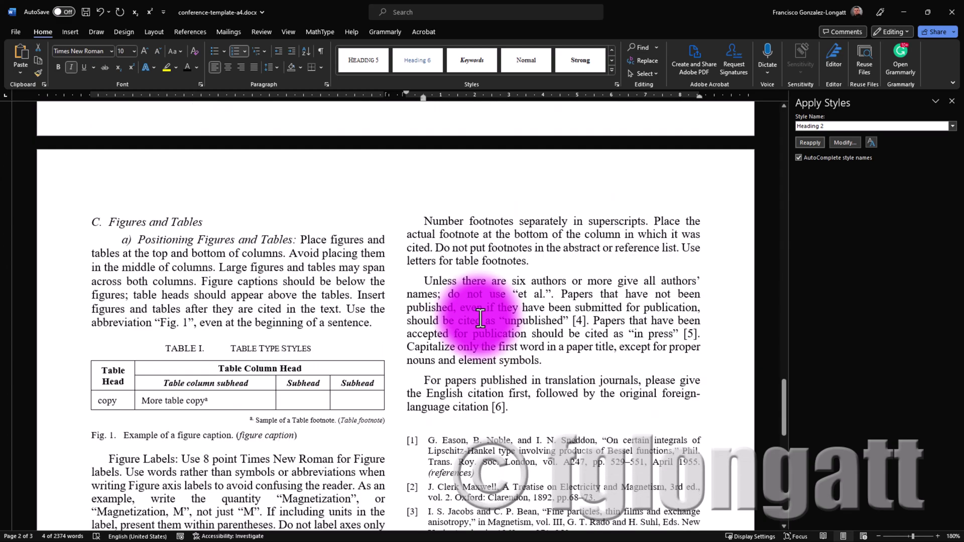
pyautogui.doubleClick(240, 240)
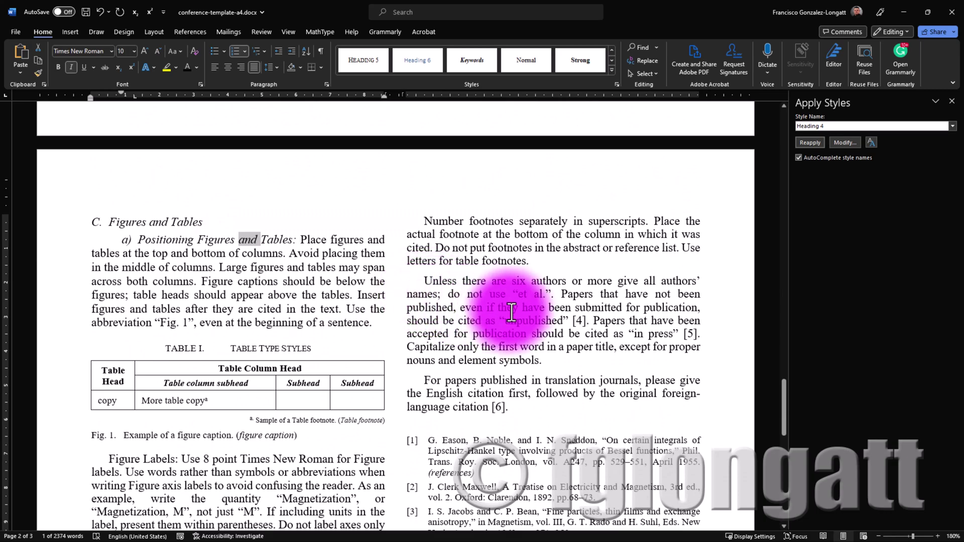
pyautogui.scroll(3, 504, 325)
pyautogui.scroll(14, 505, 324)
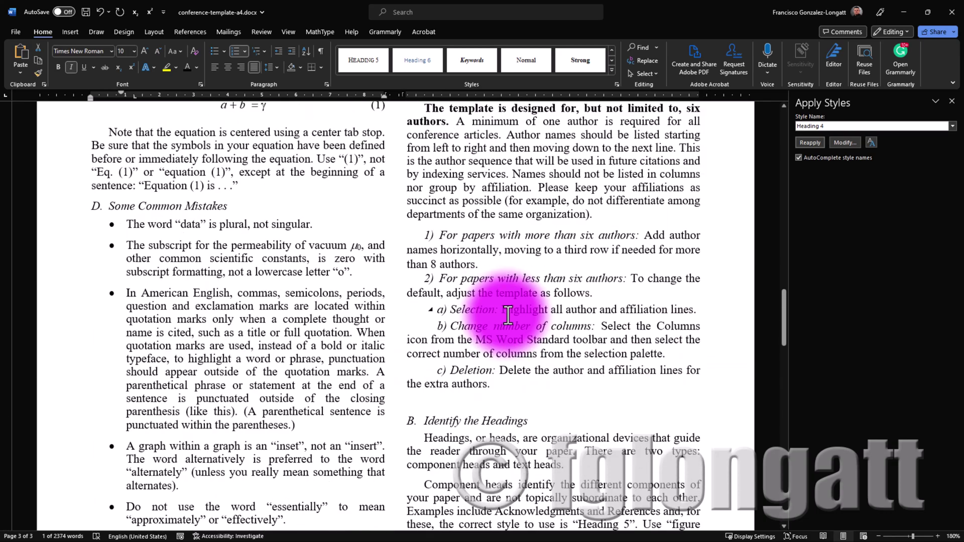
pyautogui.click(613, 73)
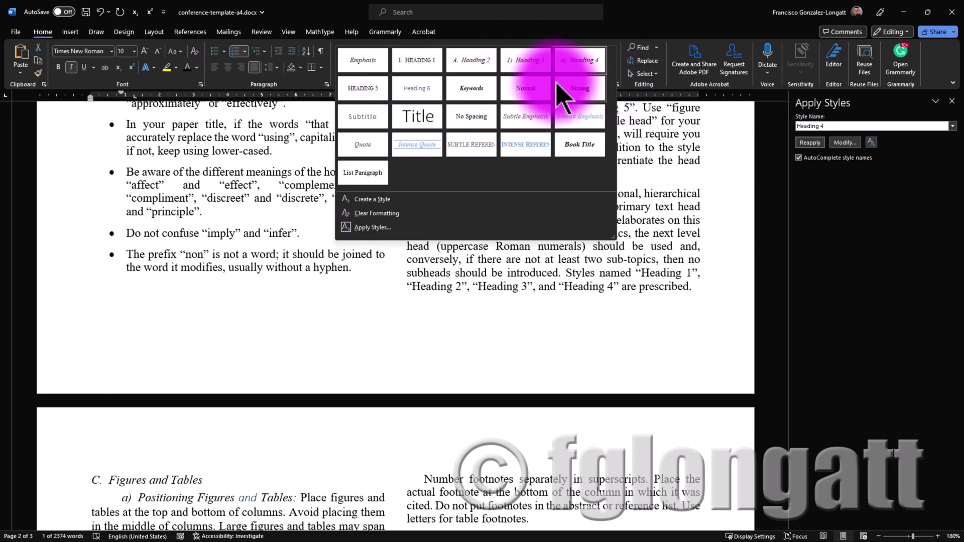
pyautogui.click(673, 210)
pyautogui.scroll(-10, 582, 321)
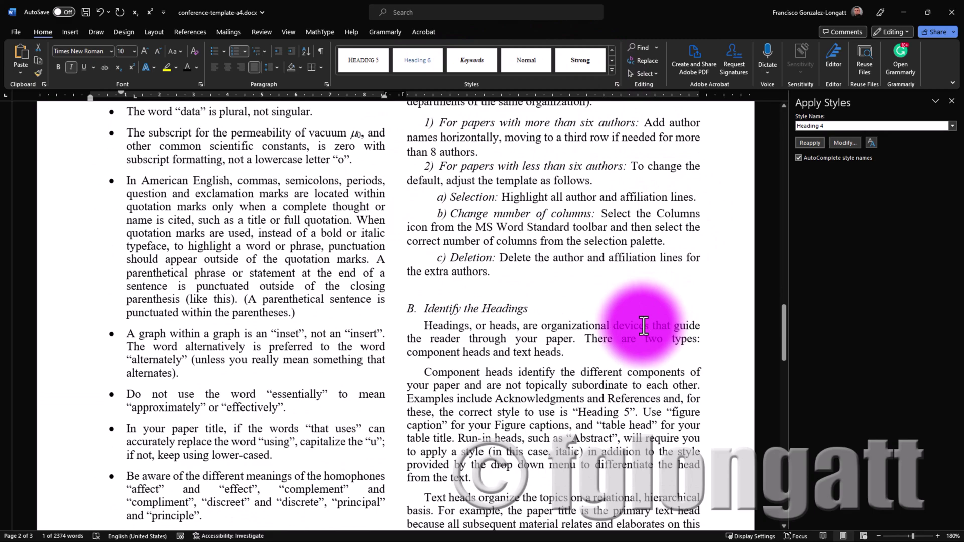
pyautogui.tripleClick(302, 348)
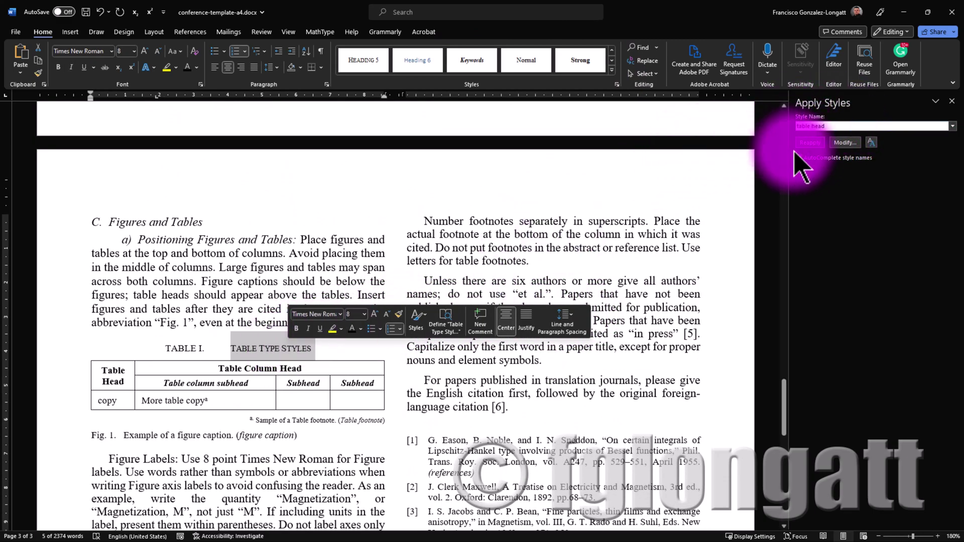
pyautogui.click(848, 125)
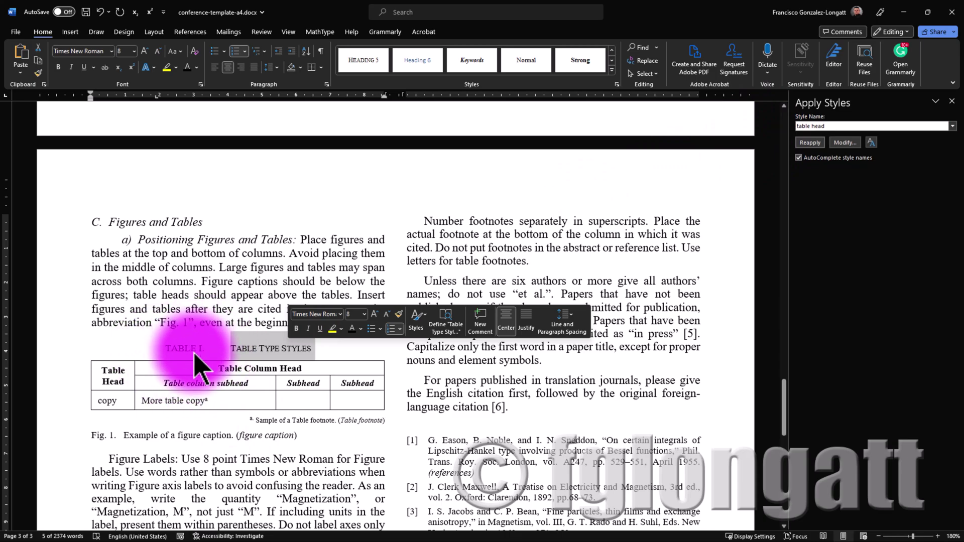
pyautogui.tripleClick(162, 436)
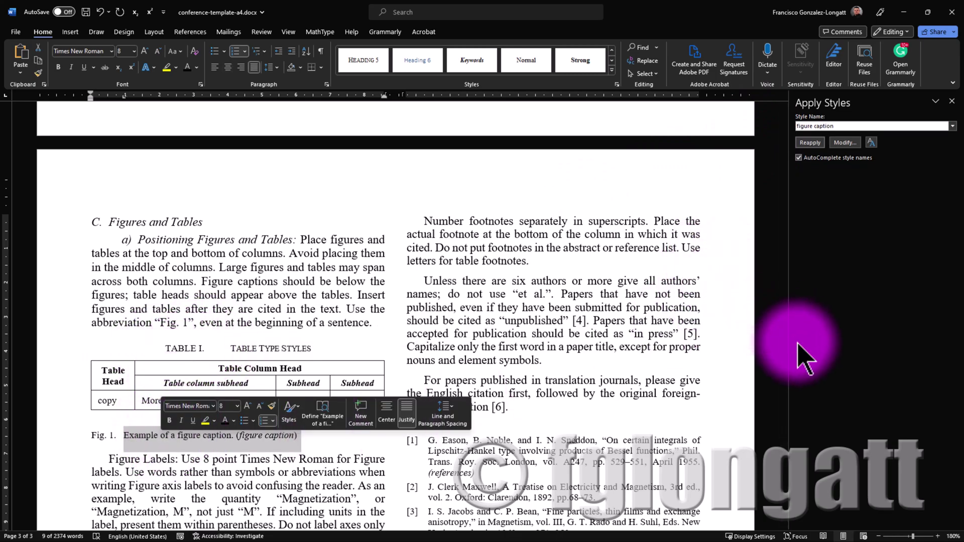
pyautogui.keyDown('shift'); pyautogui.click(195, 454); pyautogui.keyUp('shift')
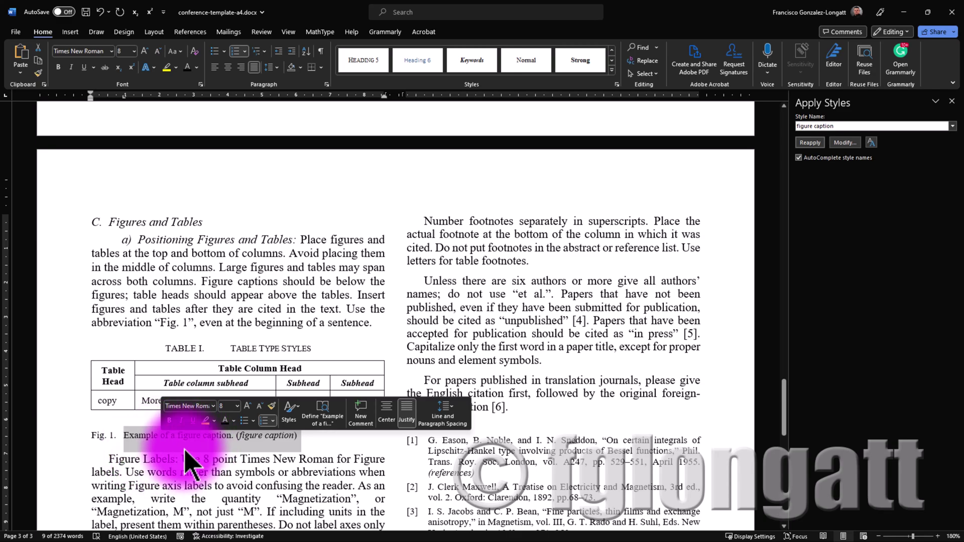
pyautogui.click(109, 439)
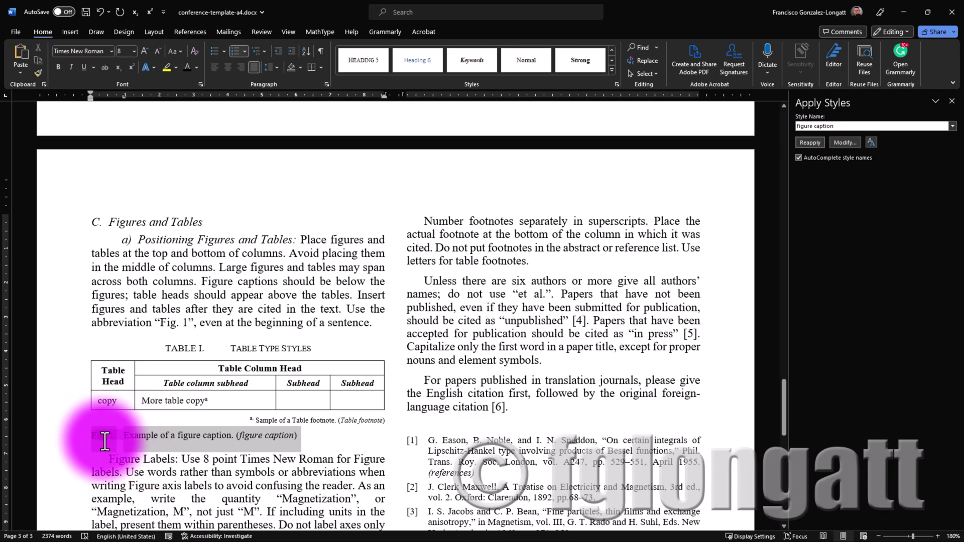
pyautogui.click(307, 459)
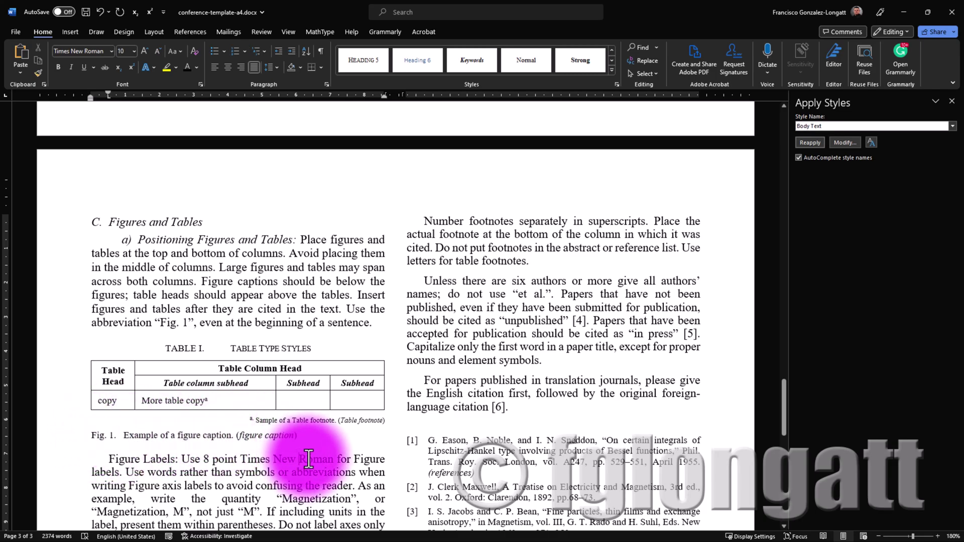
pyautogui.scroll(-5, 309, 458)
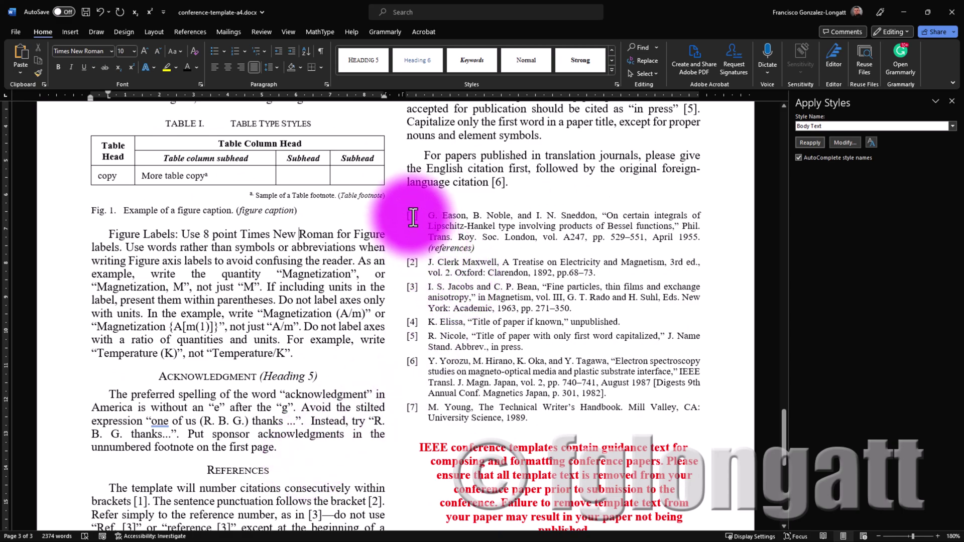
pyautogui.moveTo(428, 217); pyautogui.dragTo(512, 478)
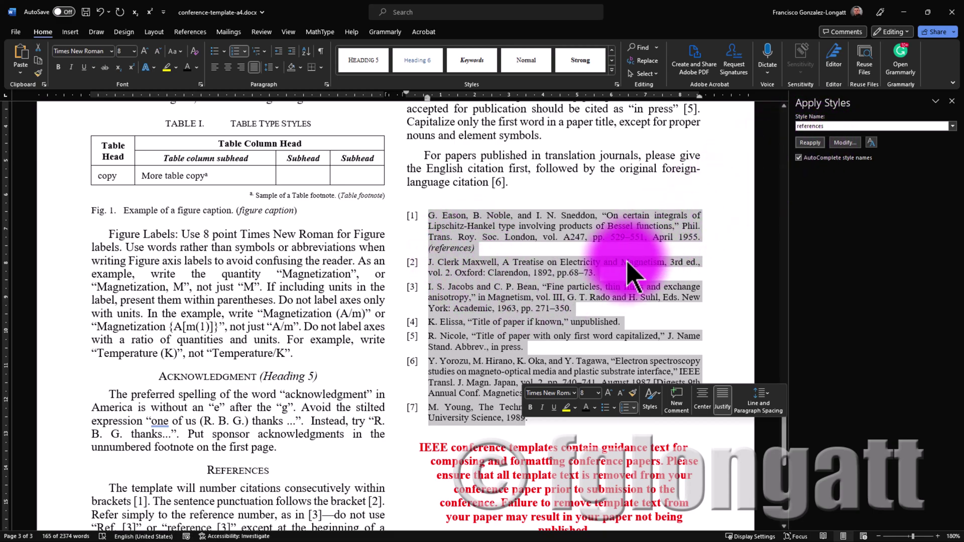
pyautogui.scroll(20, 618, 271)
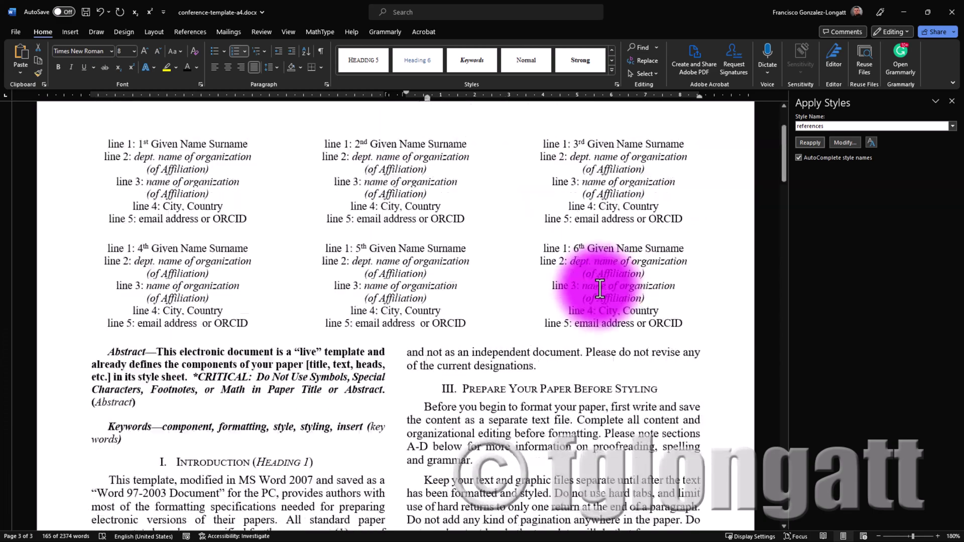
pyautogui.scroll(3, 600, 289)
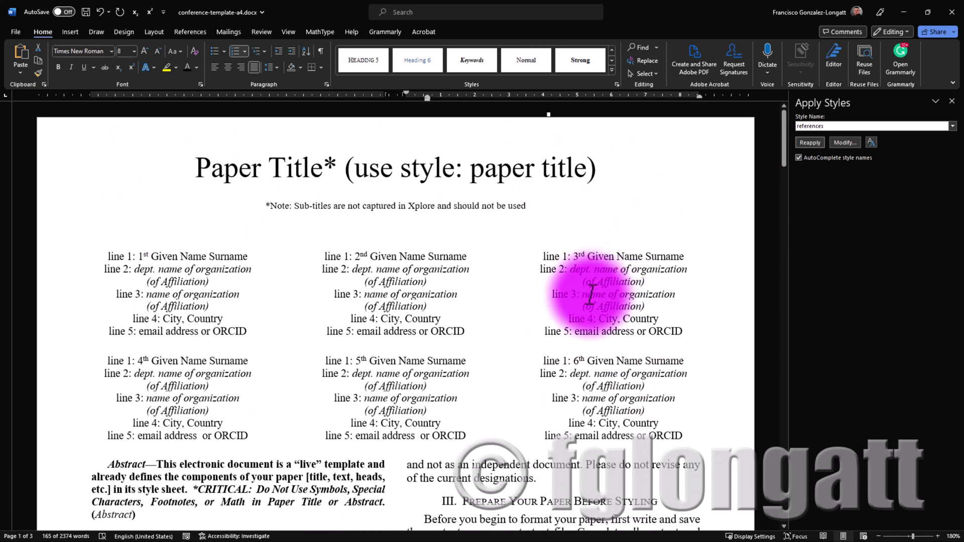
pyautogui.scroll(-5, 592, 295)
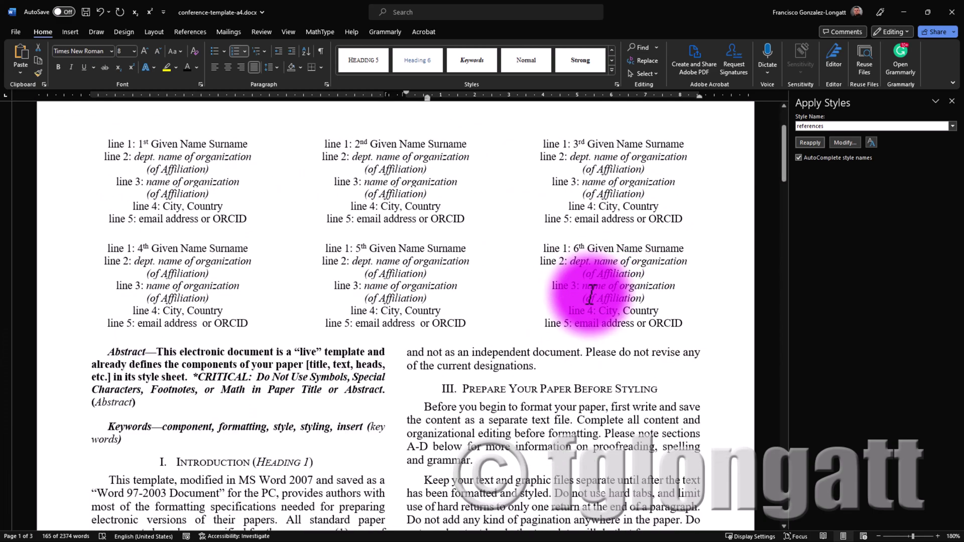